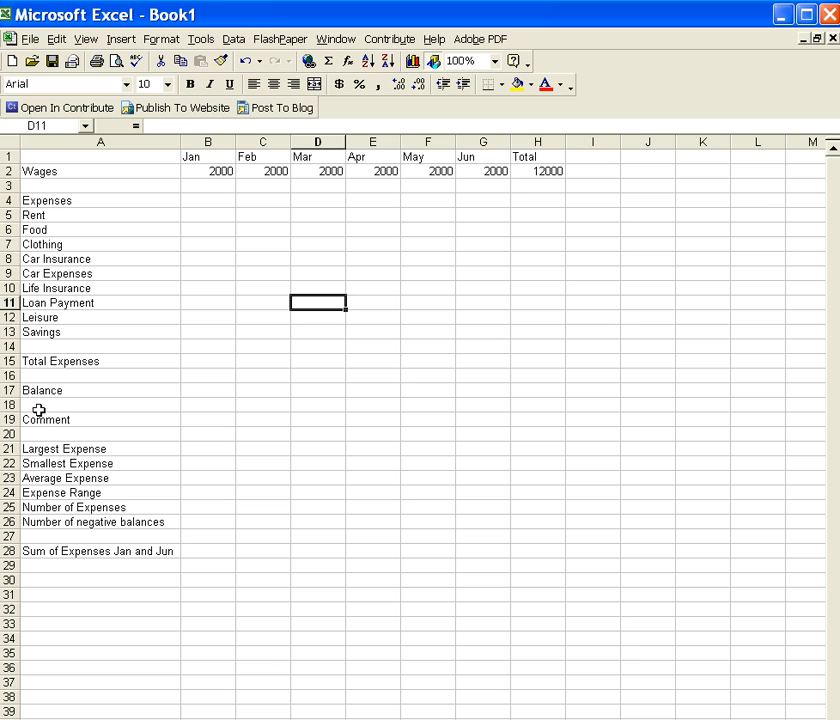
# - Enter a Rent expense of 475 for January and copy it across the months through June
pyautogui.moveTo(39, 420); pyautogui.dragTo(49, 546)
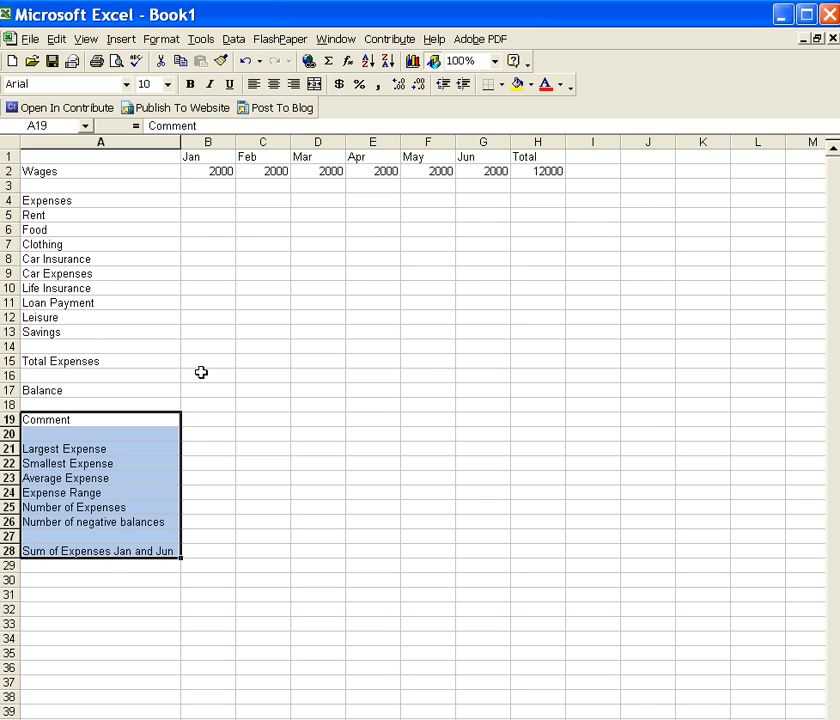
pyautogui.click(201, 215)
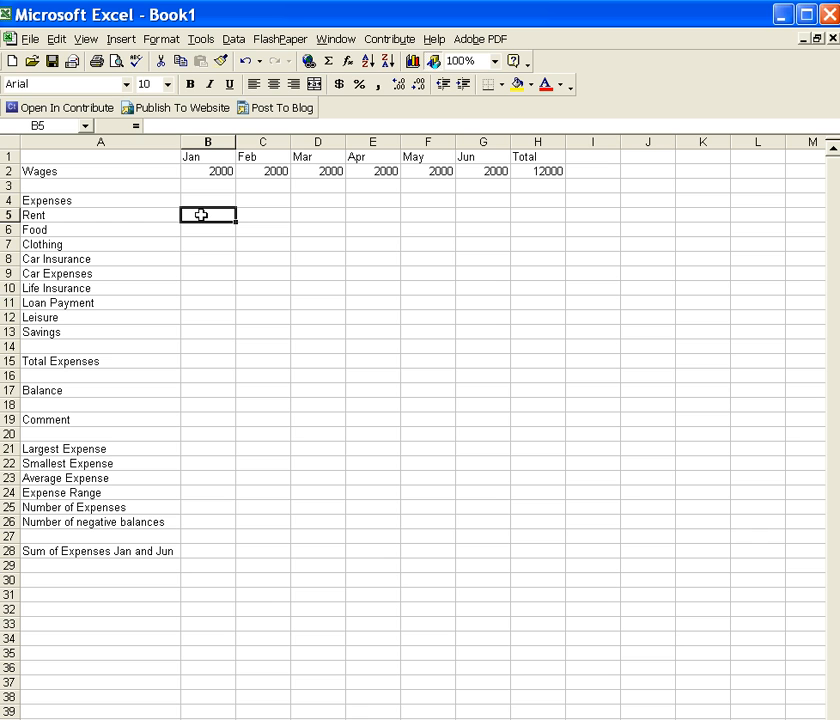
pyautogui.write('475')
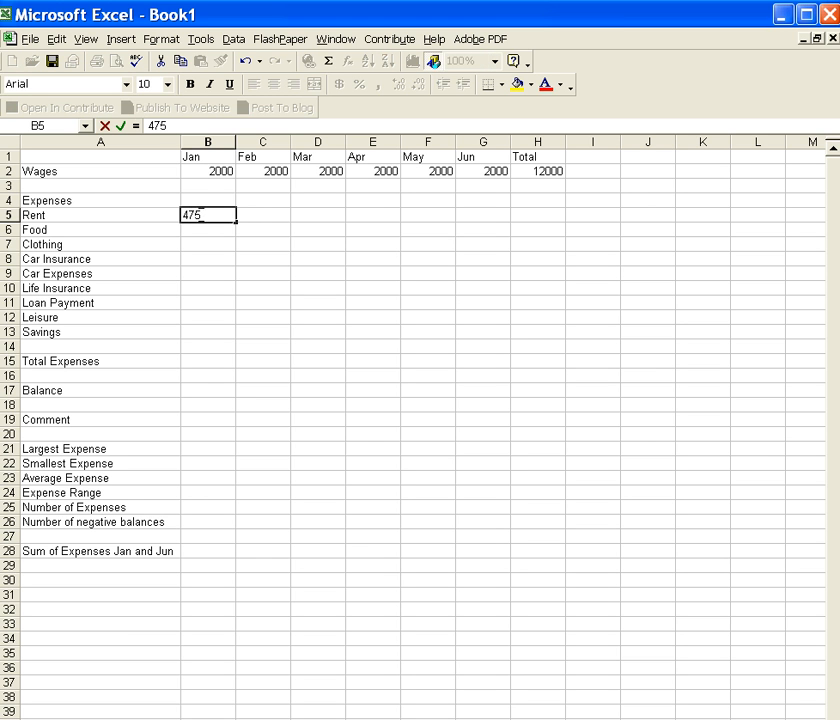
pyautogui.click(258, 213)
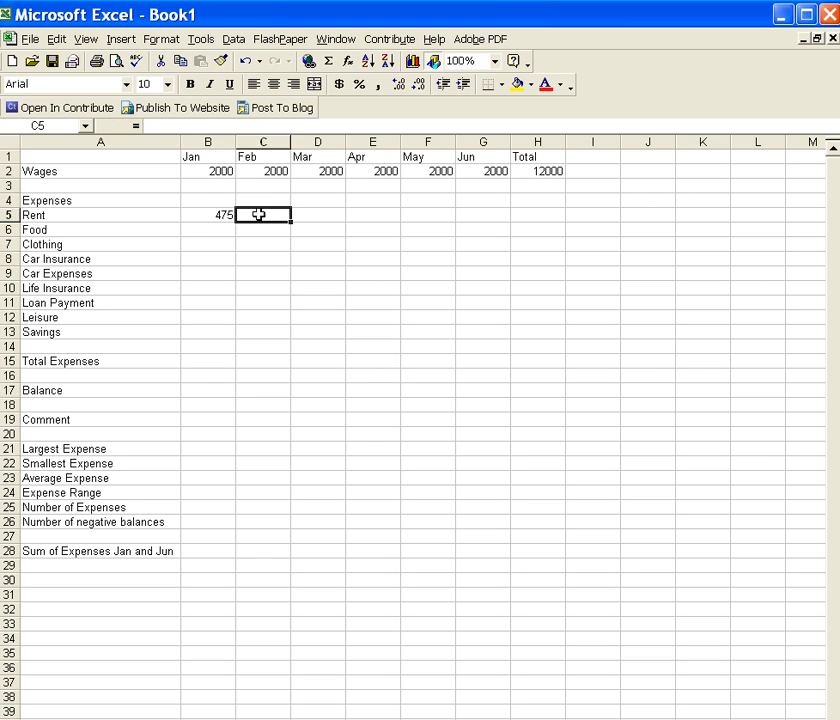
pyautogui.click(326, 216)
pyautogui.click(382, 216)
pyautogui.click(431, 216)
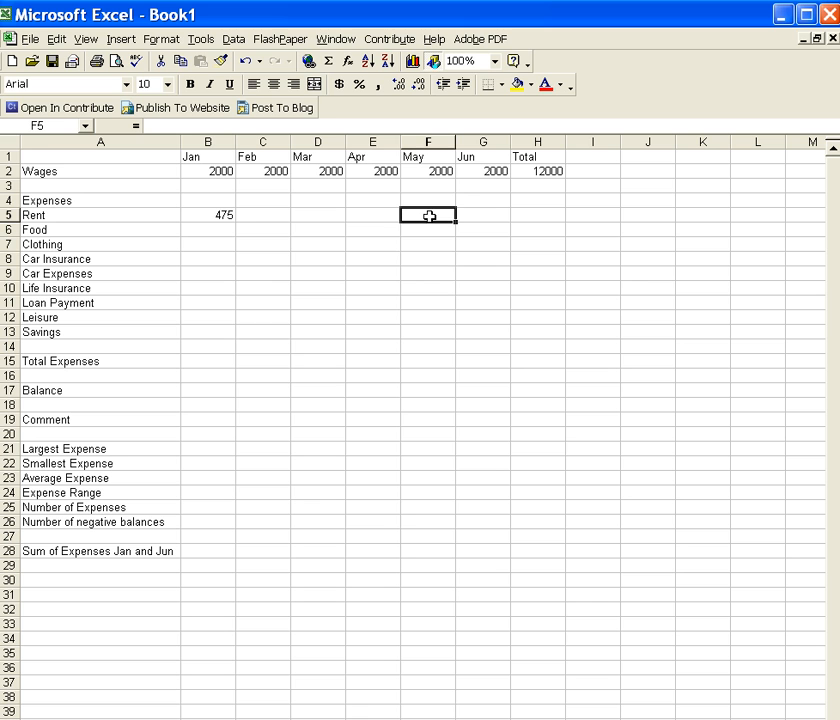
pyautogui.click(213, 213)
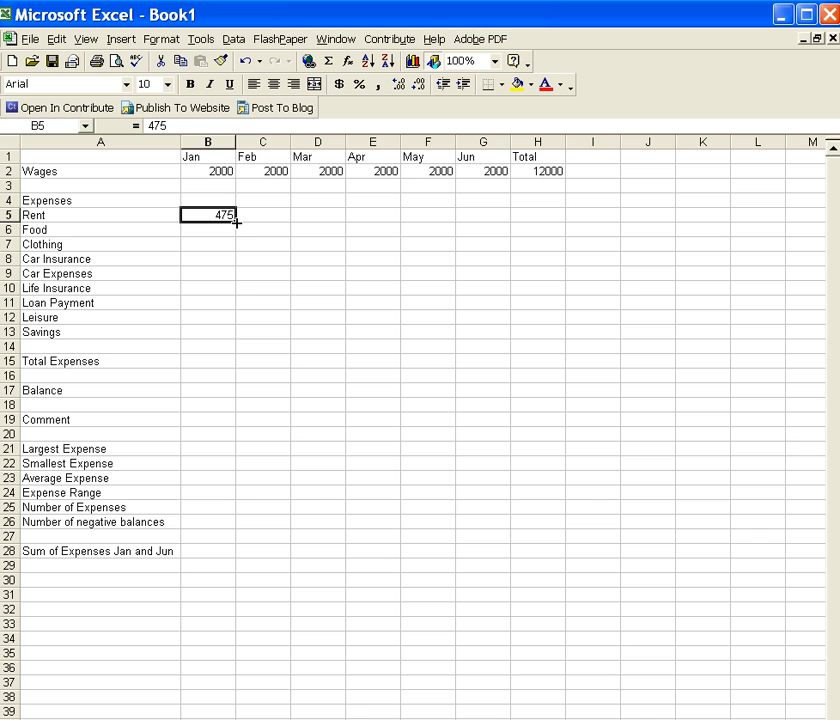
pyautogui.moveTo(236, 222); pyautogui.dragTo(493, 219)
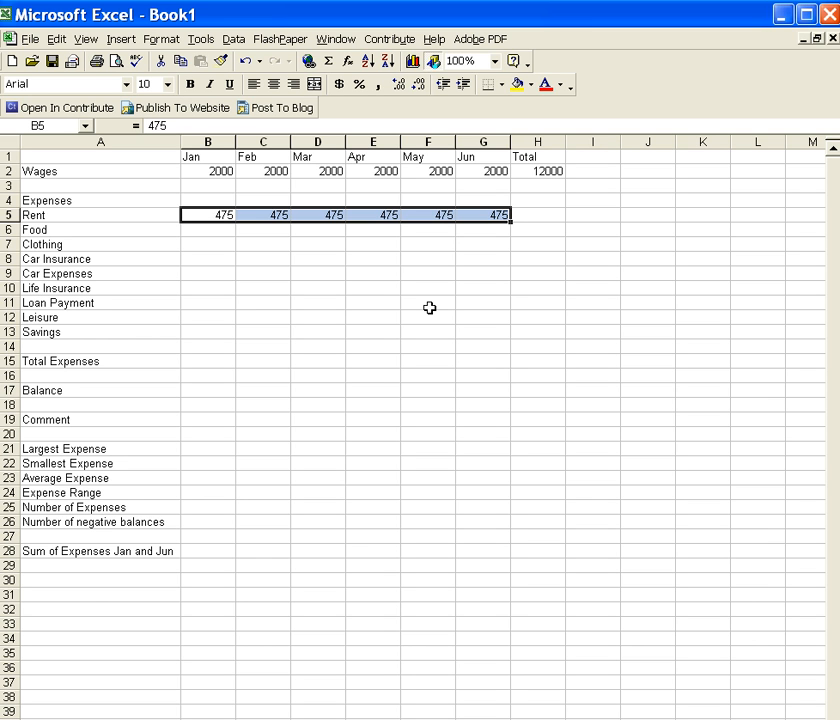
# - Enter a Food expense of 362 for January and fill it across through June
pyautogui.click(213, 230)
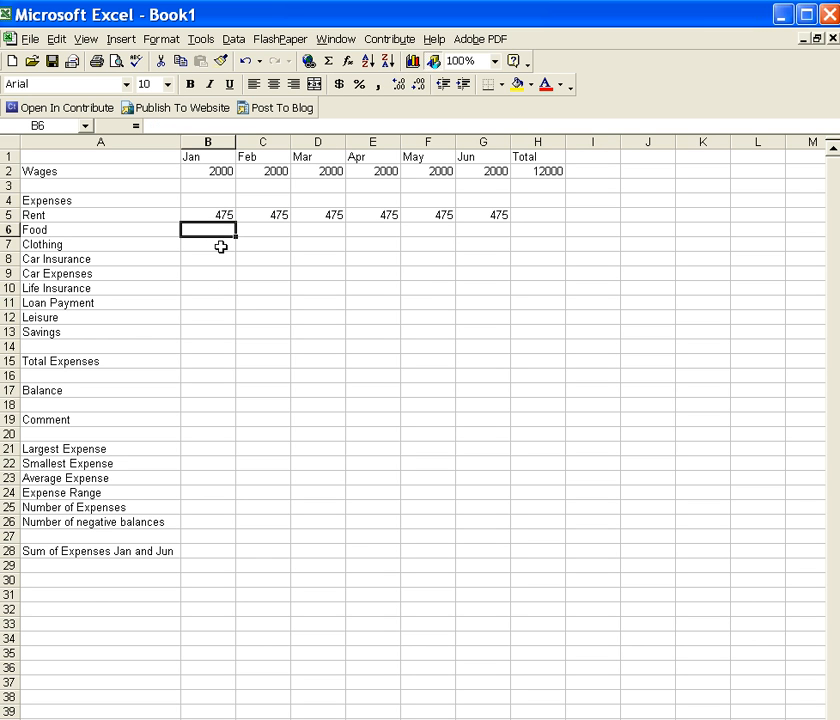
pyautogui.write('362')
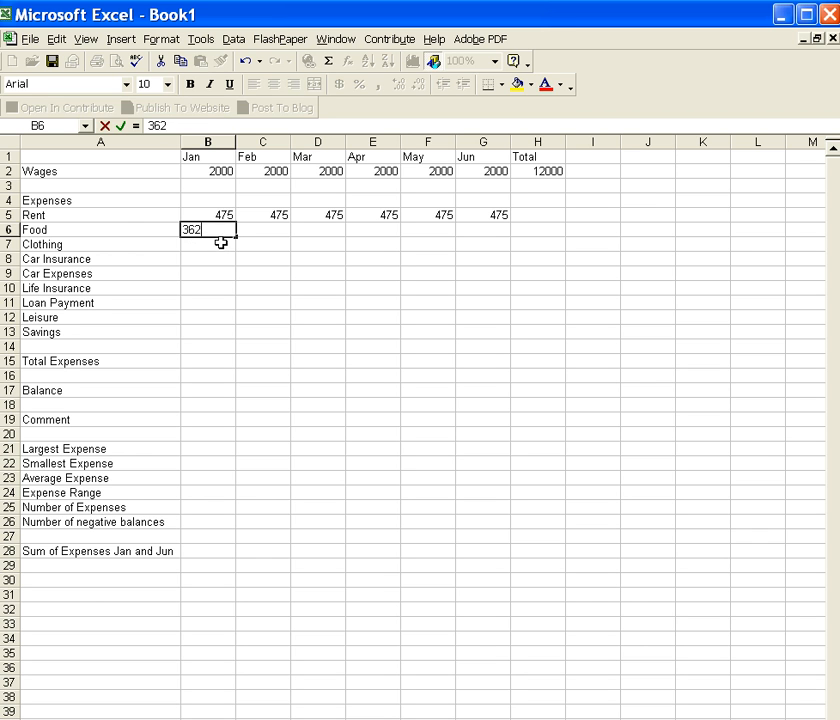
pyautogui.click(221, 254)
pyautogui.click(225, 231)
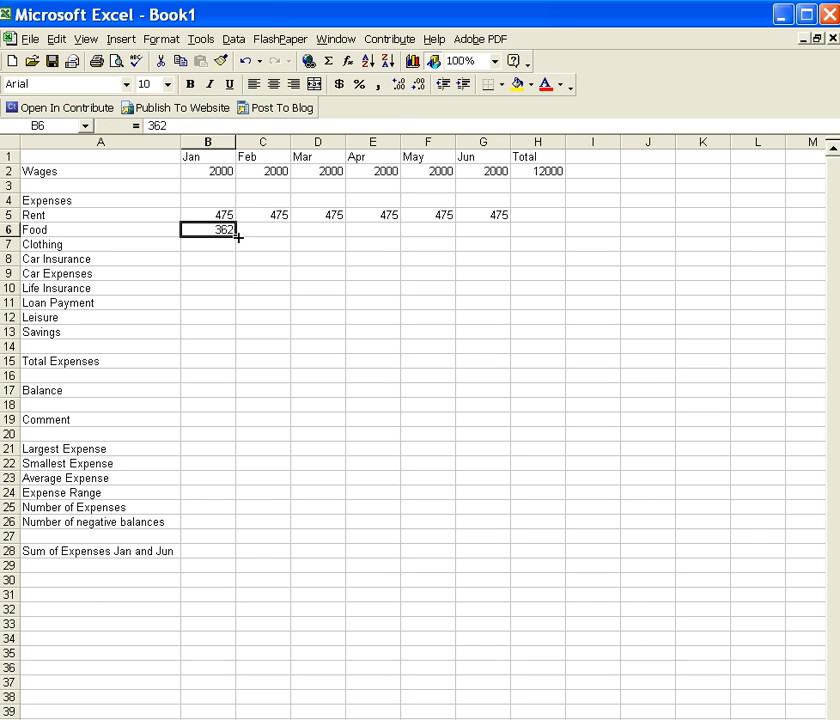
pyautogui.moveTo(238, 236); pyautogui.dragTo(495, 235)
# - Enter a Clothing expense of 150 for January and fill it across through June
pyautogui.click(216, 245)
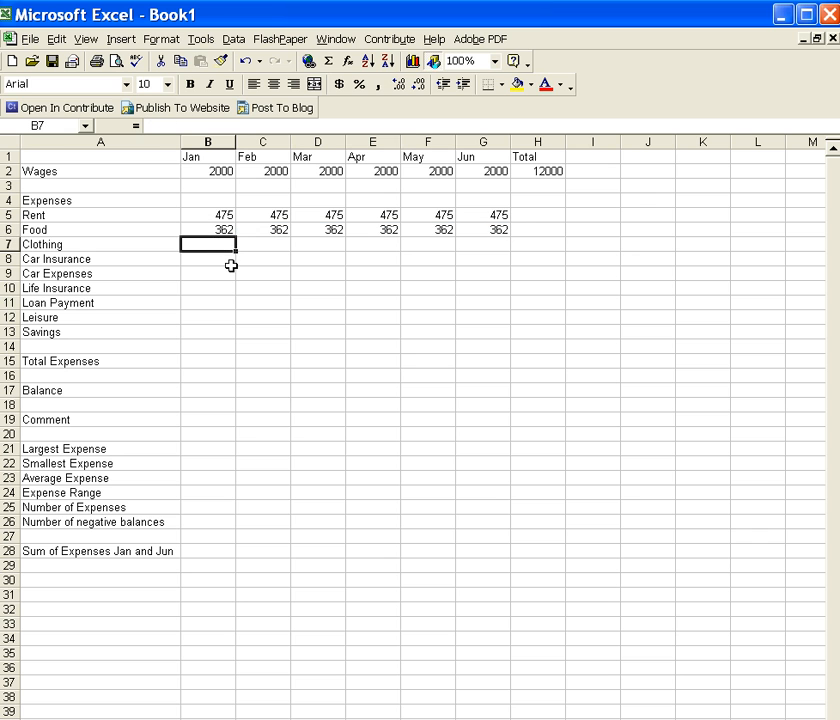
pyautogui.write('150')
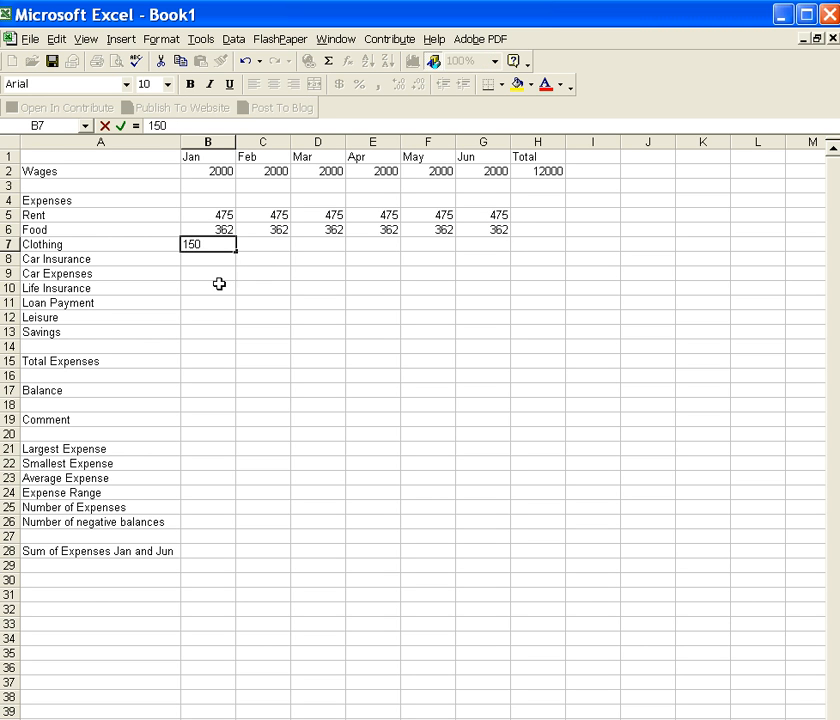
pyautogui.press('Return')
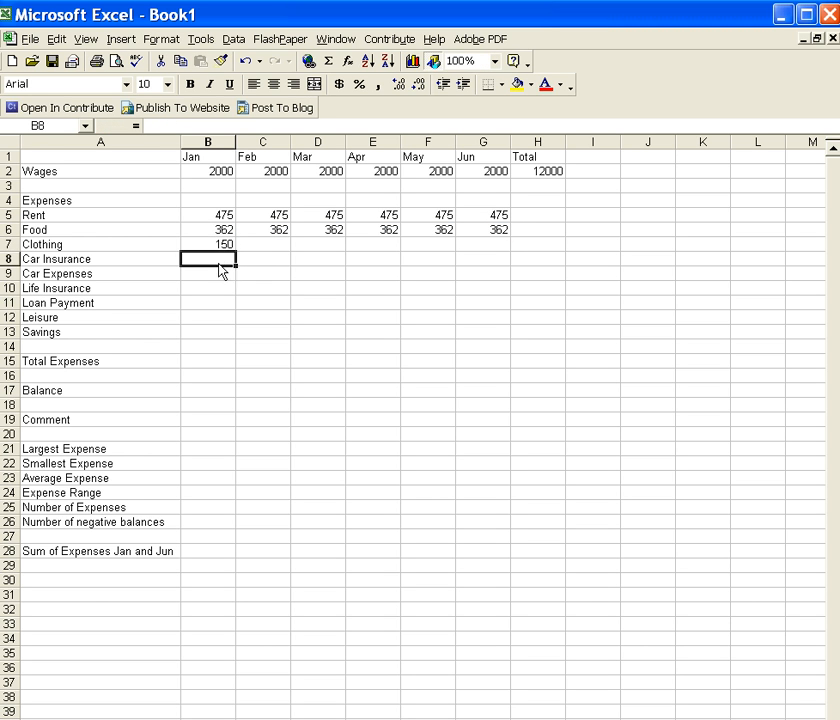
pyautogui.click(220, 244)
pyautogui.moveTo(237, 251); pyautogui.dragTo(495, 261)
# - Enter 357 for January's Car Insurance, and fill Car Expenses with 94 from January through June
pyautogui.click(220, 259)
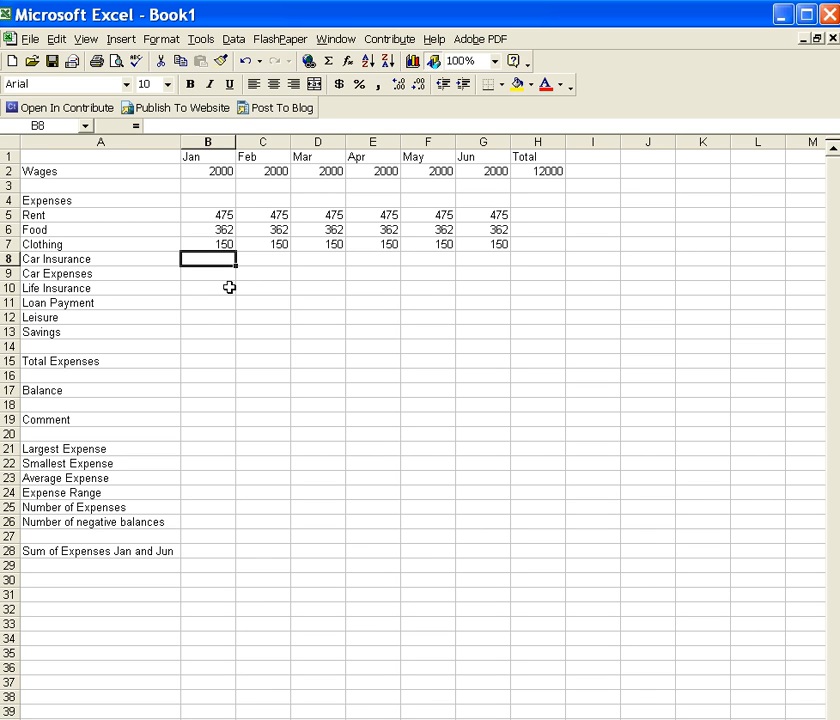
pyautogui.write('357')
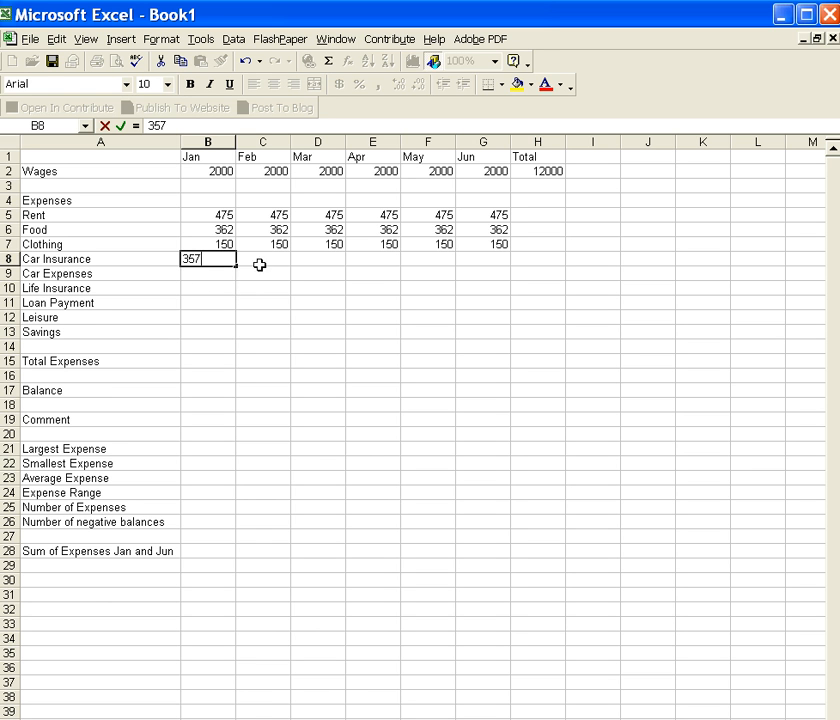
pyautogui.click(195, 273)
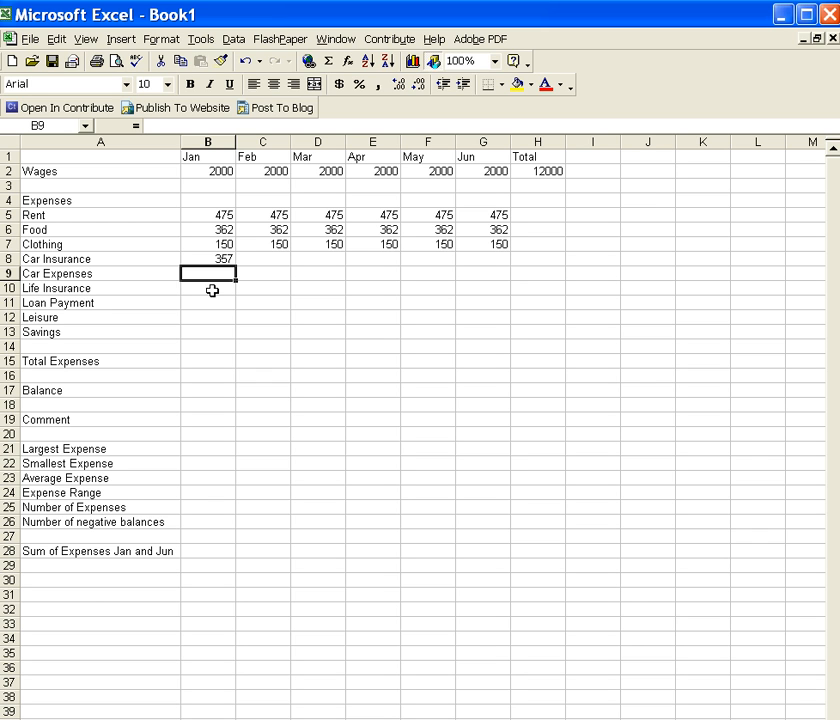
pyautogui.write('94')
pyautogui.click(214, 289)
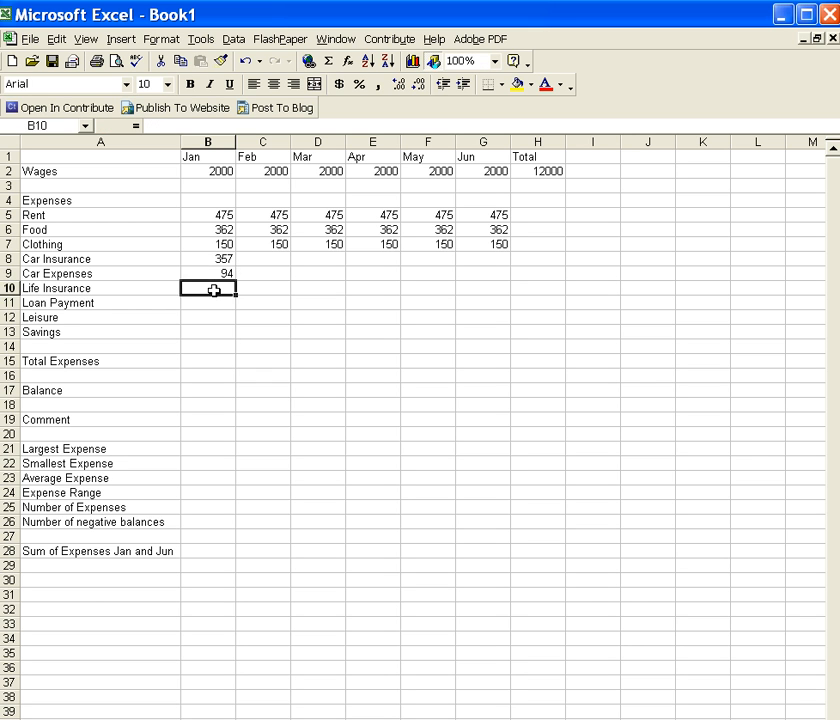
pyautogui.click(226, 274)
pyautogui.moveTo(236, 280); pyautogui.dragTo(497, 277)
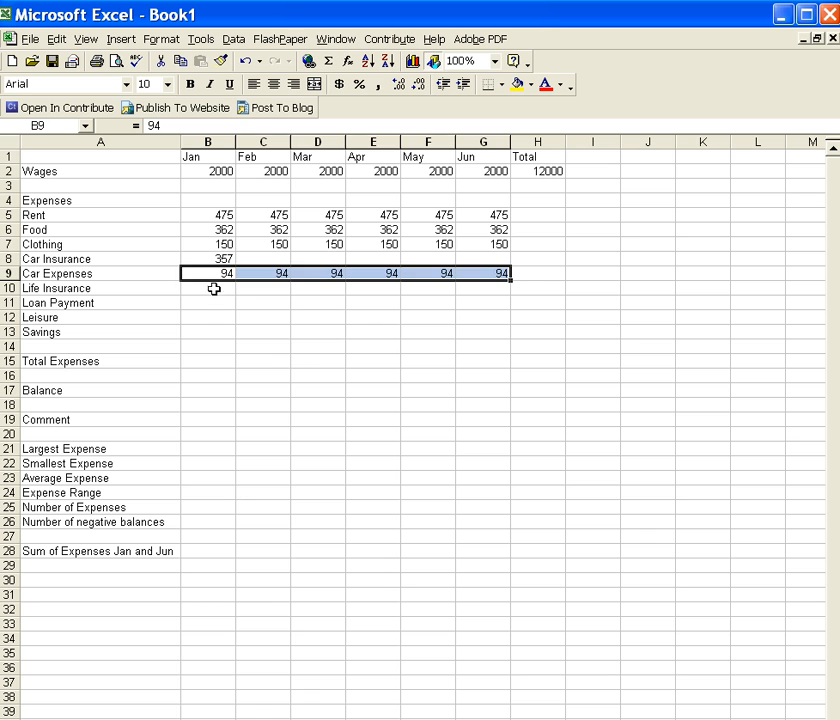
# - Enter 277 for Life Insurance in January and 731 for Loan Payment in June
pyautogui.click(214, 289)
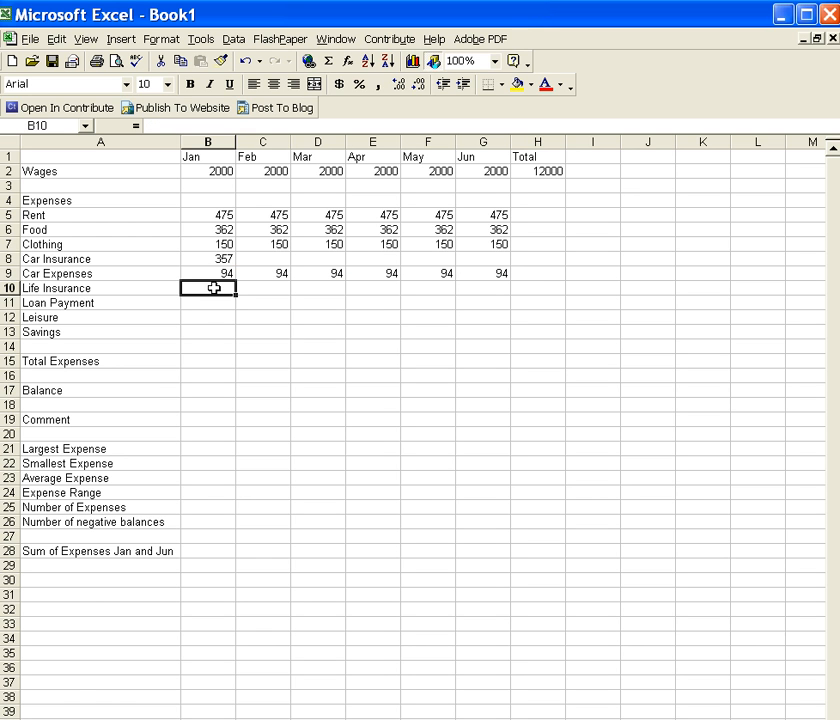
pyautogui.write('277')
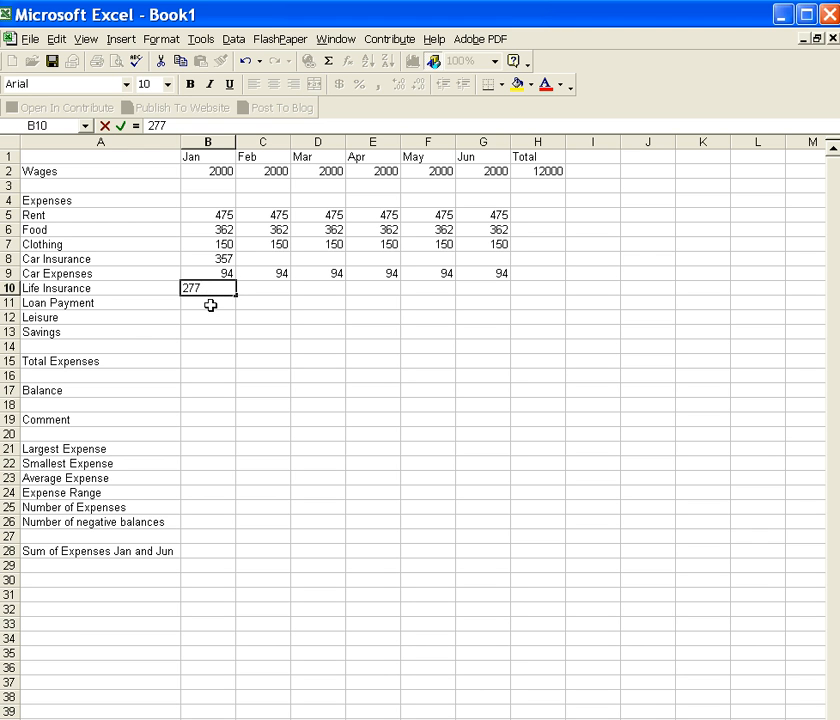
pyautogui.click(211, 305)
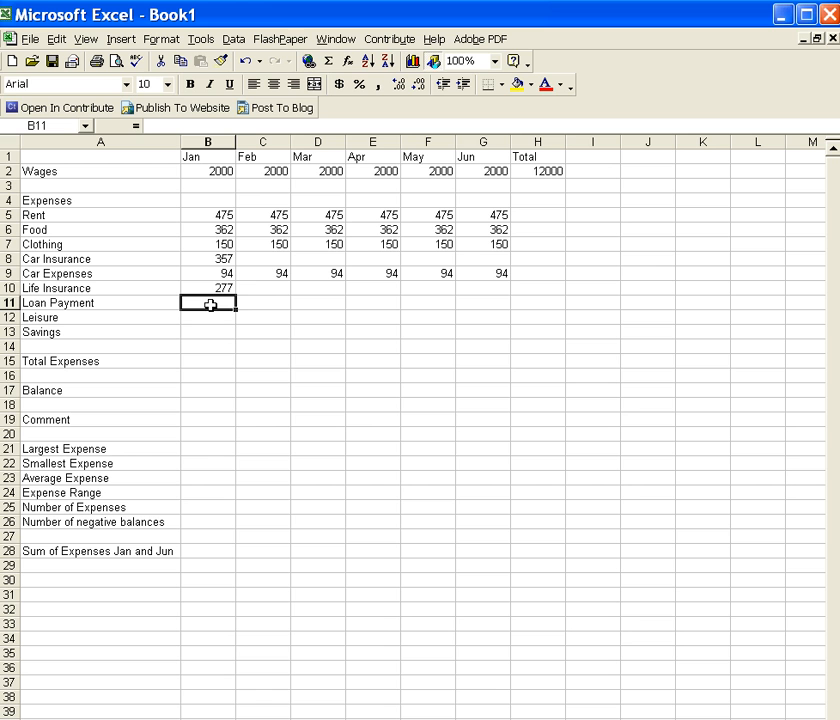
pyautogui.click(482, 303)
pyautogui.write('731')
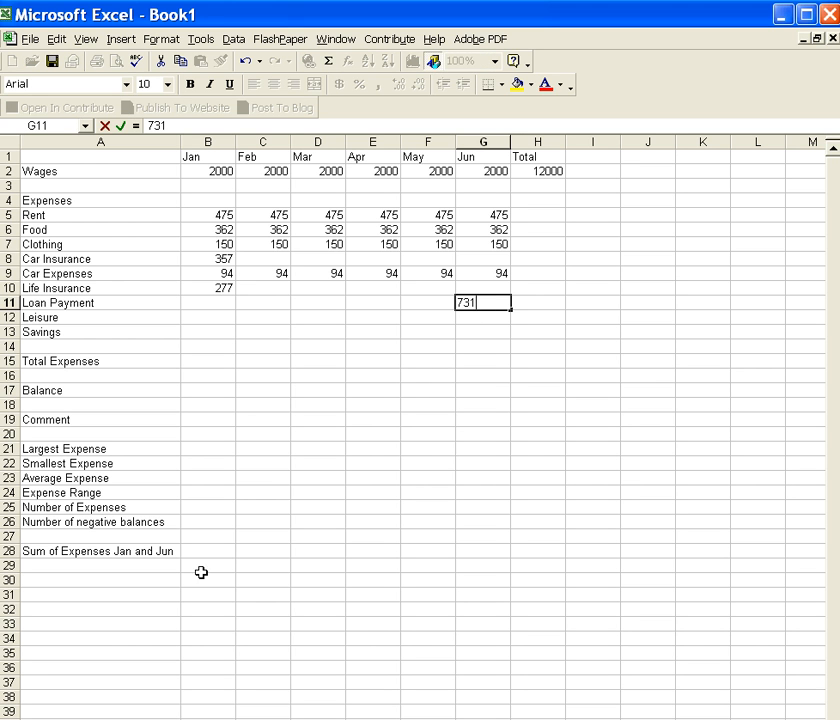
pyautogui.click(218, 317)
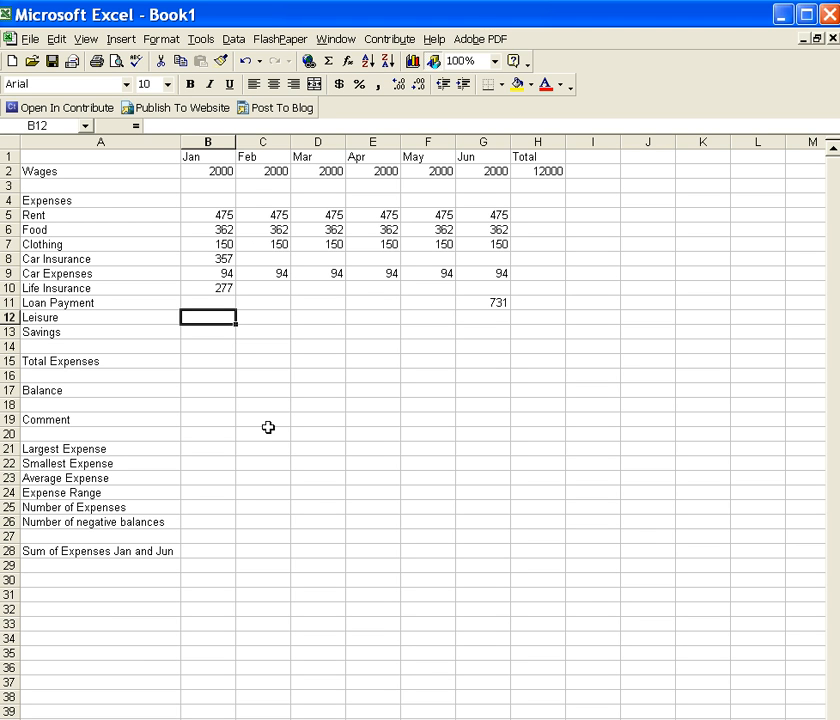
# - Calculate January's Leisure as 15% of wages with the formula =B2*.15 and copy the formula across through June
pyautogui.click(219, 171)
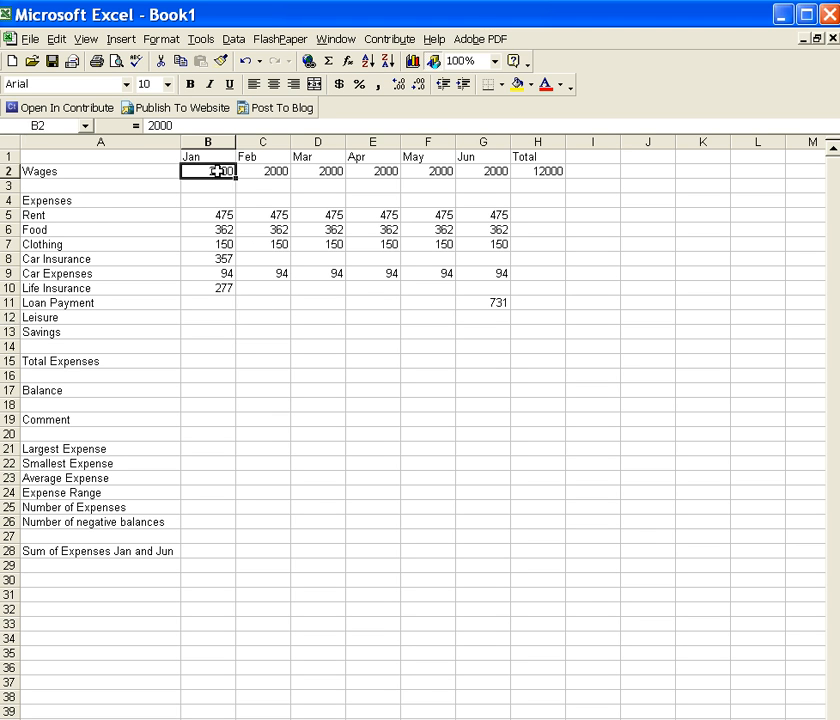
pyautogui.click(210, 317)
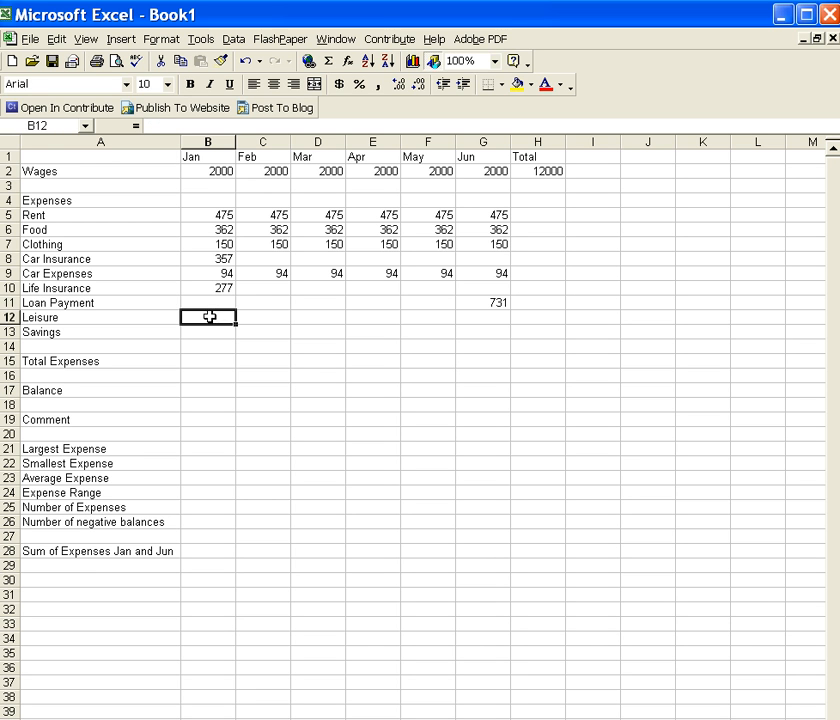
pyautogui.write('=')
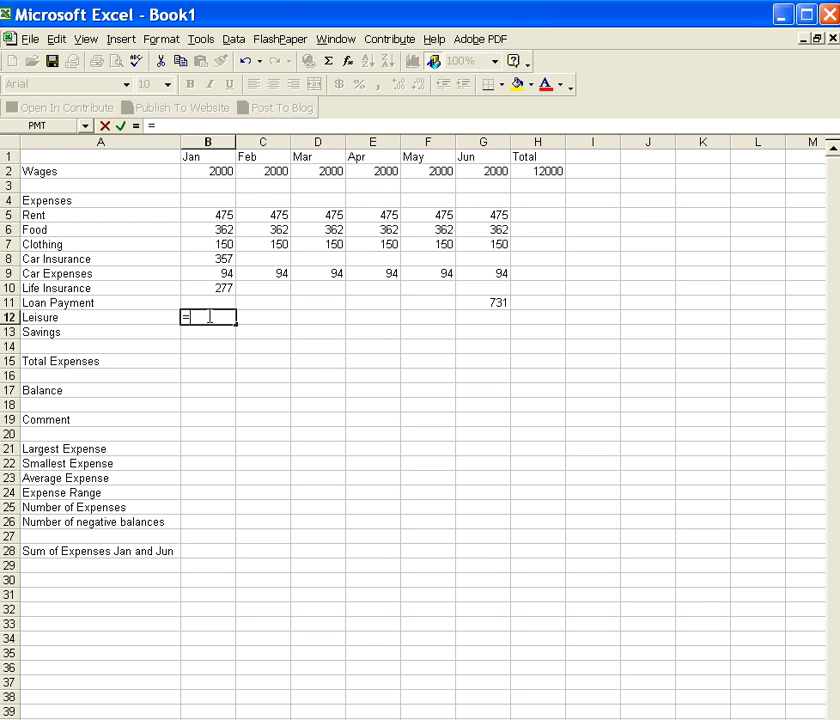
pyautogui.write('b2*.15')
pyautogui.press('Return')
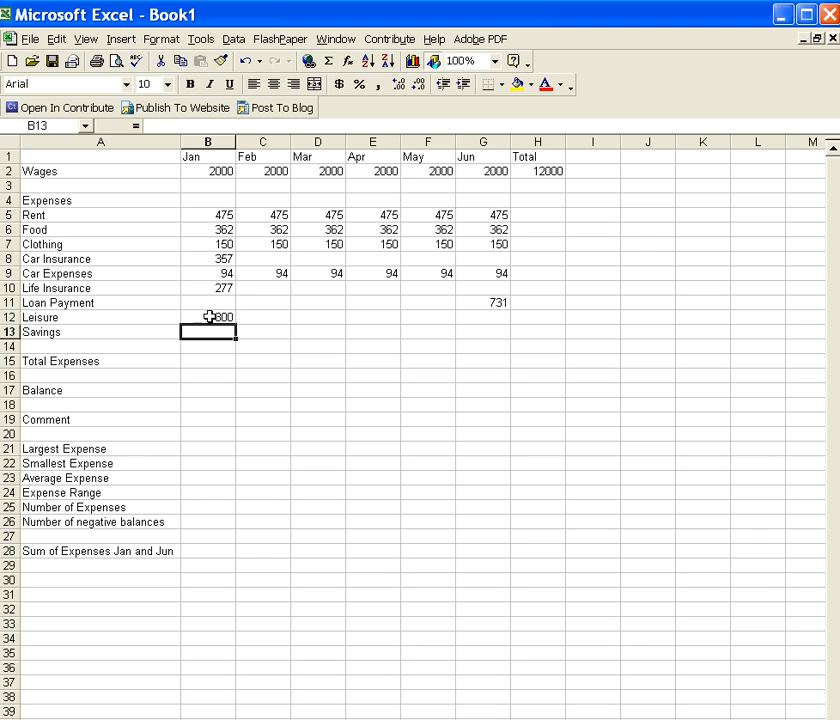
pyautogui.click(208, 317)
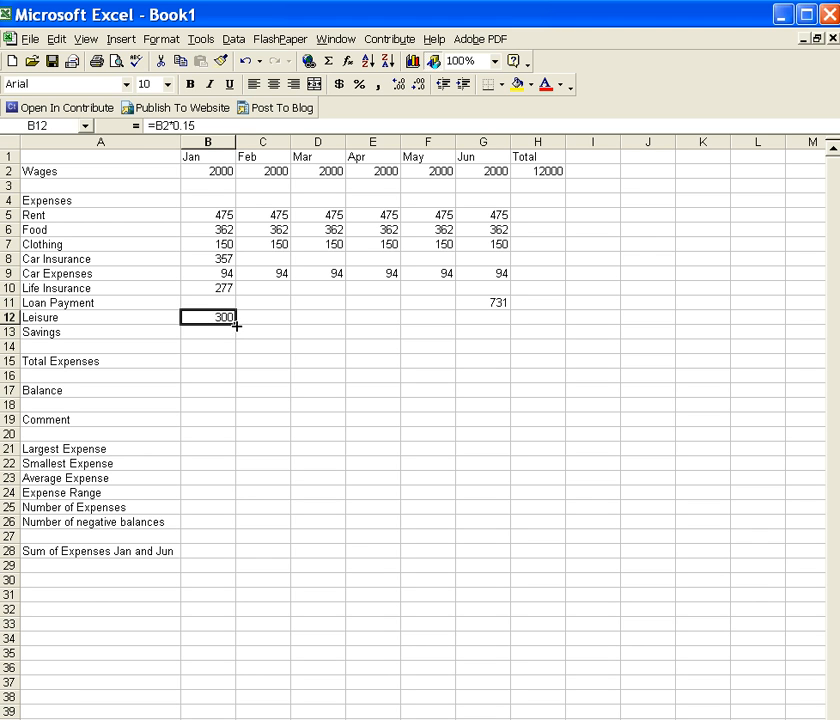
pyautogui.moveTo(236, 324); pyautogui.dragTo(491, 322)
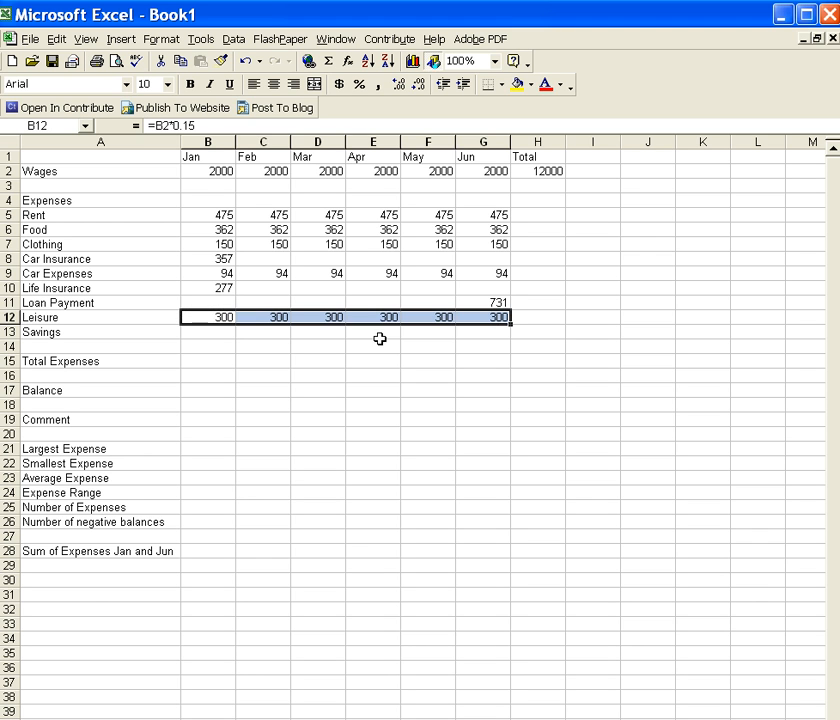
pyautogui.click(212, 334)
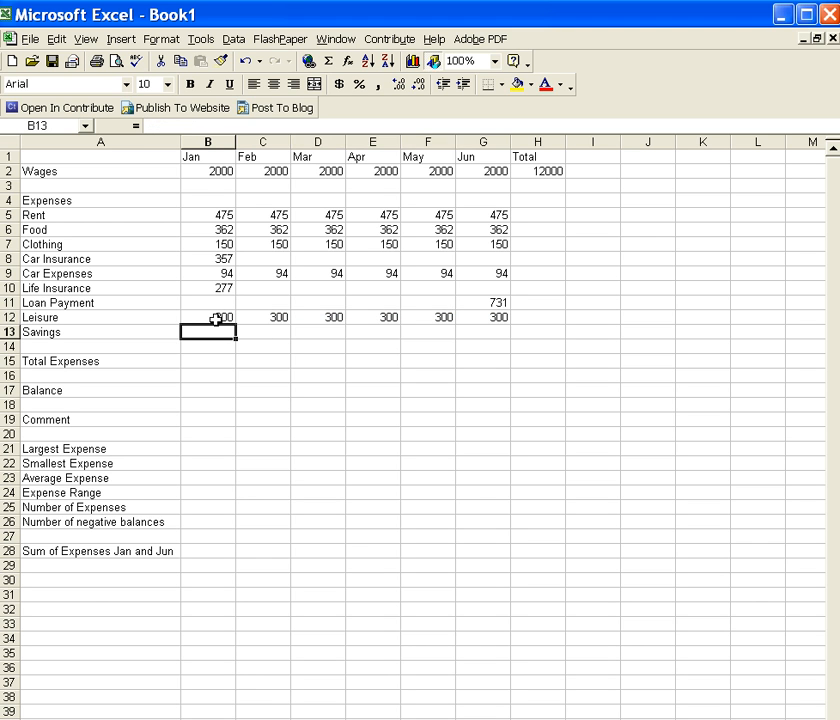
pyautogui.click(215, 317)
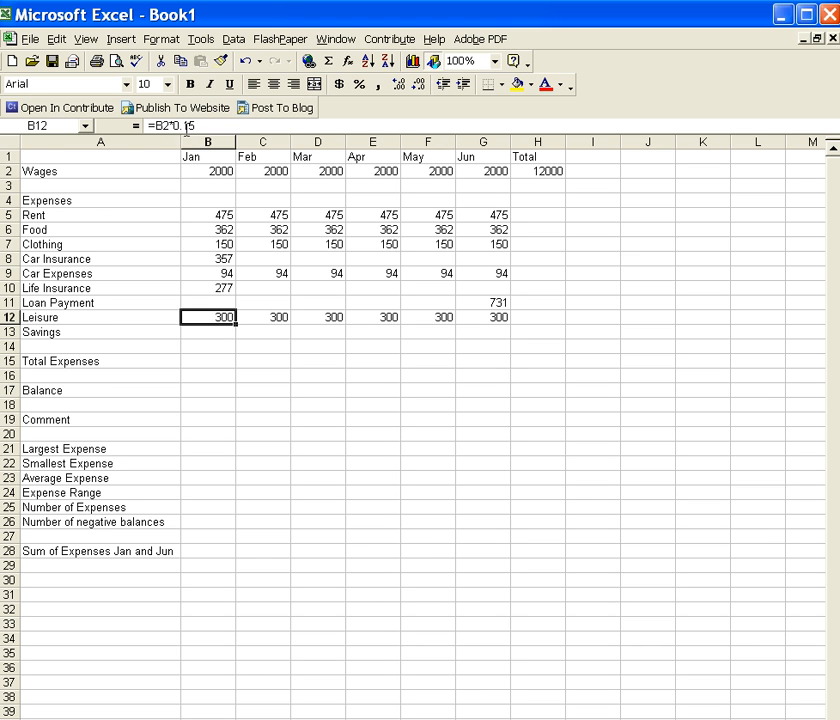
pyautogui.click(272, 316)
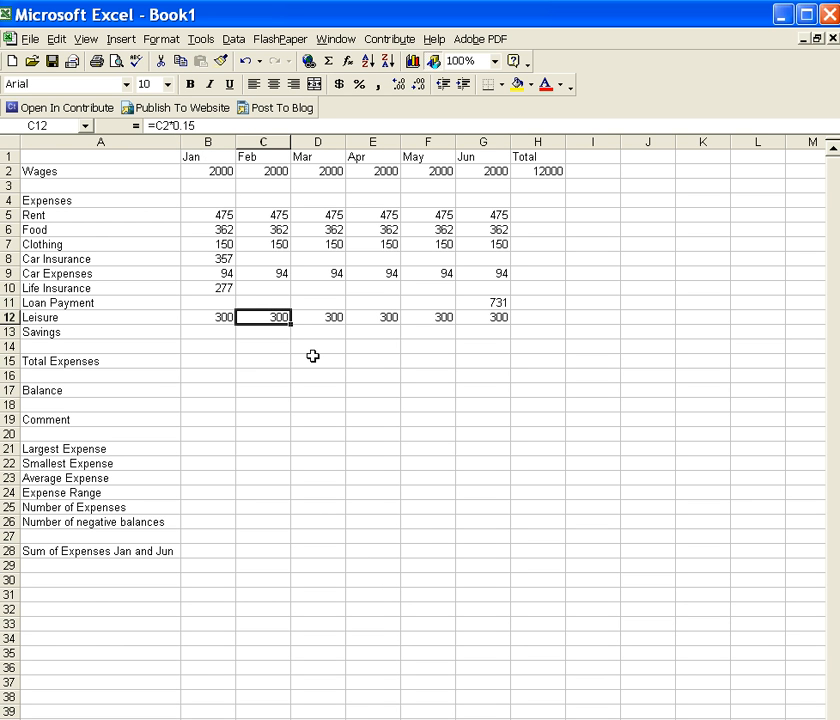
pyautogui.click(326, 318)
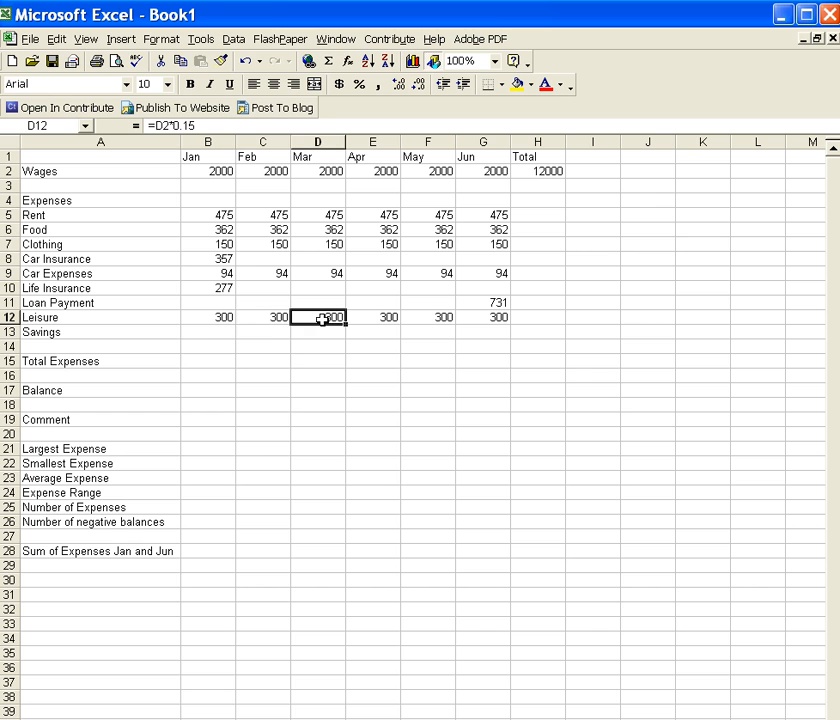
# - Enter a Savings amount of 350 for January and fill it across through June
pyautogui.click(210, 335)
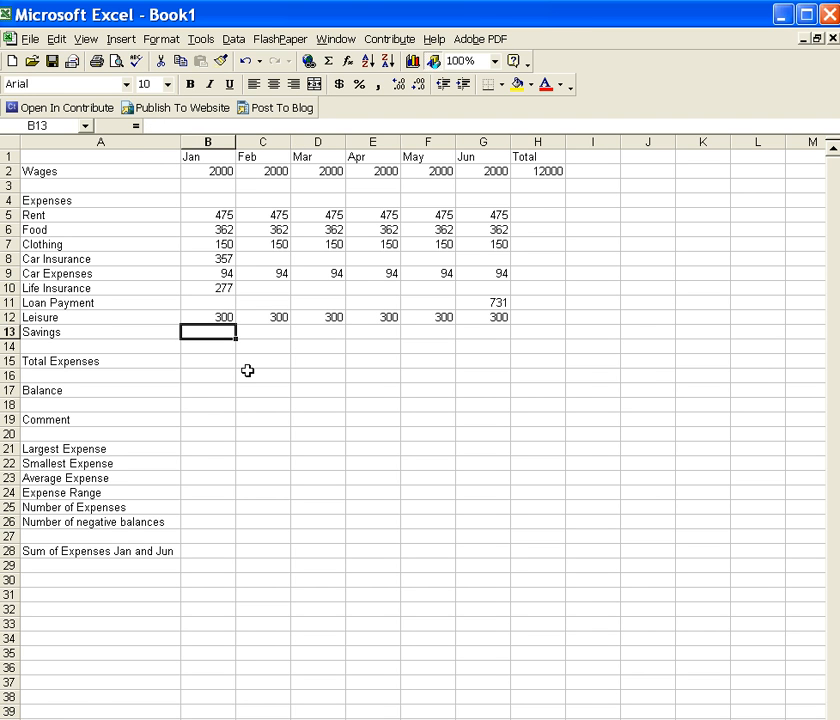
pyautogui.write('350')
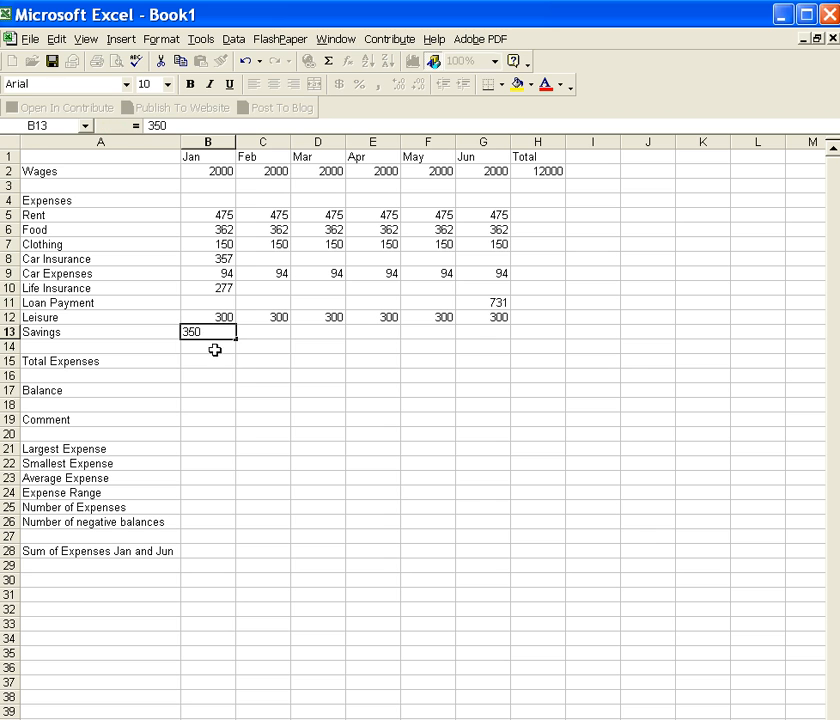
pyautogui.click(219, 331)
pyautogui.moveTo(236, 339); pyautogui.dragTo(493, 347)
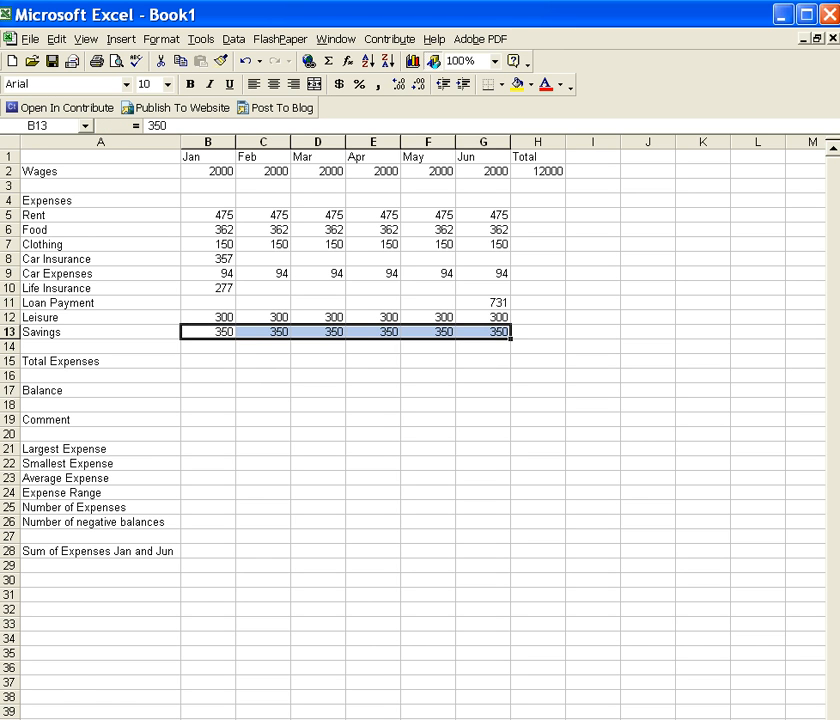
# - Calculate January's Total Expenses in B15 with the formula =sum(B5:B13)
pyautogui.press('Down')
pyautogui.press('Down')
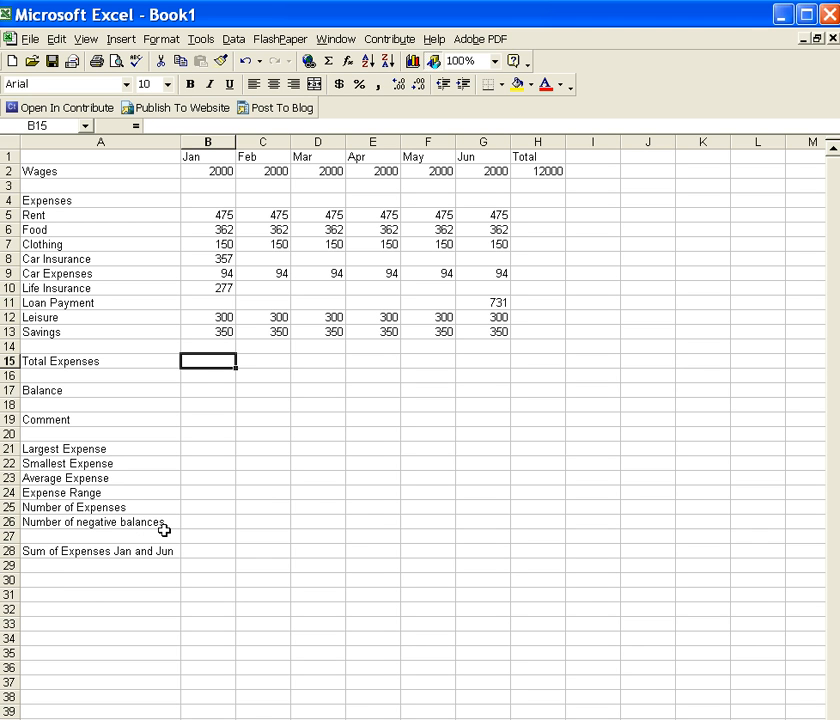
pyautogui.write('=')
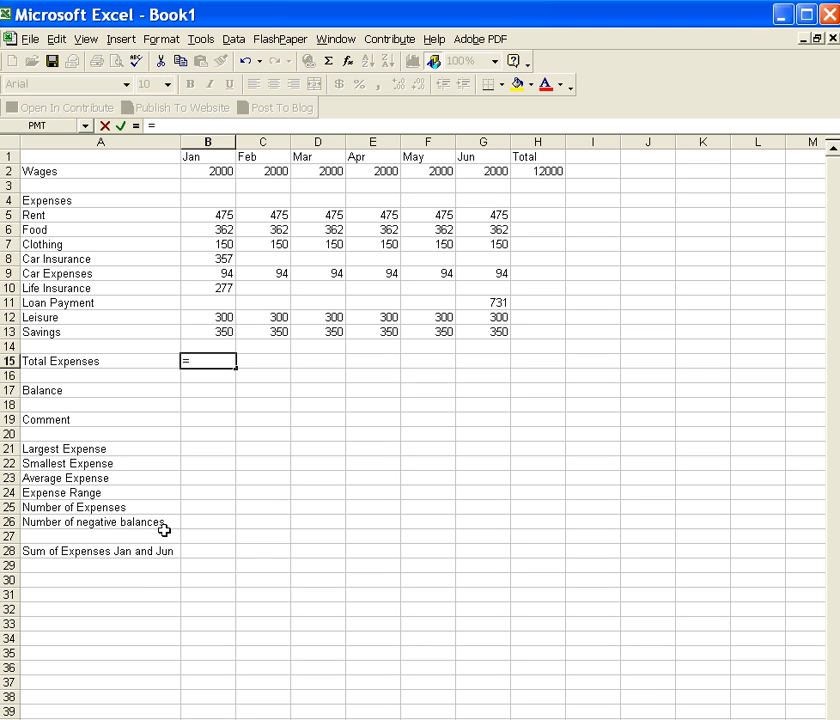
pyautogui.write('sum(')
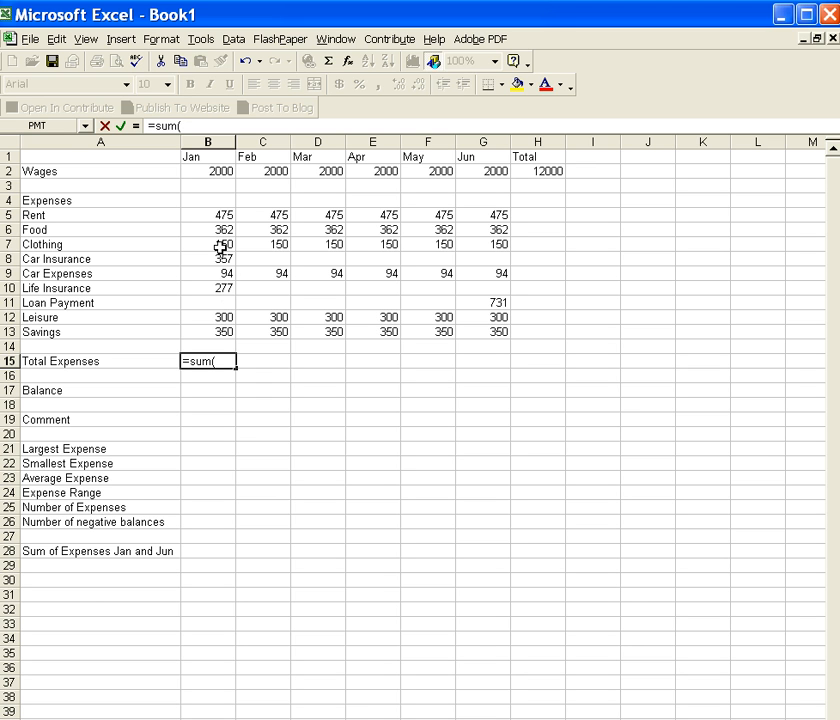
pyautogui.moveTo(219, 216); pyautogui.dragTo(217, 329)
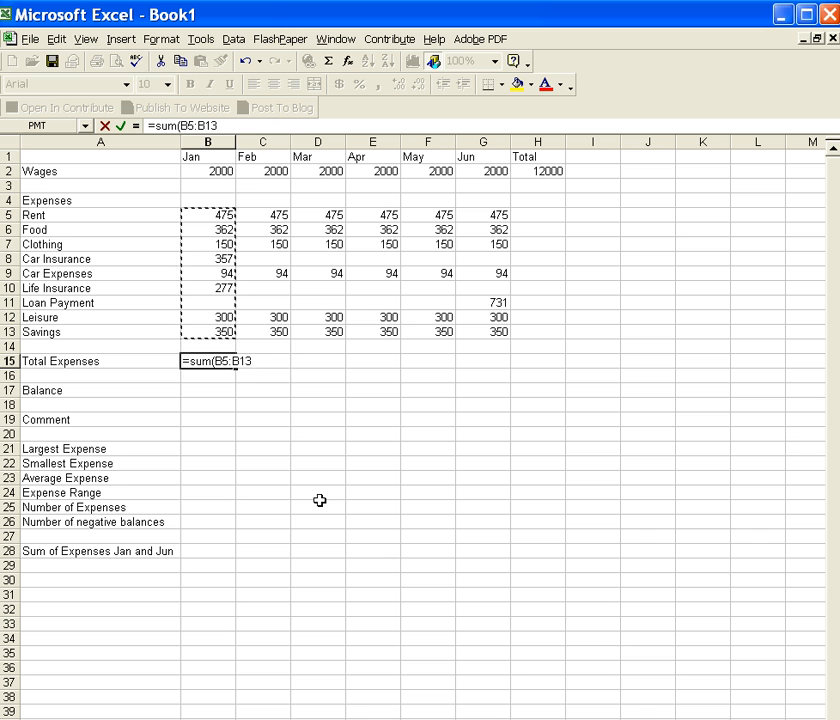
pyautogui.write(')')
pyautogui.press('Return')
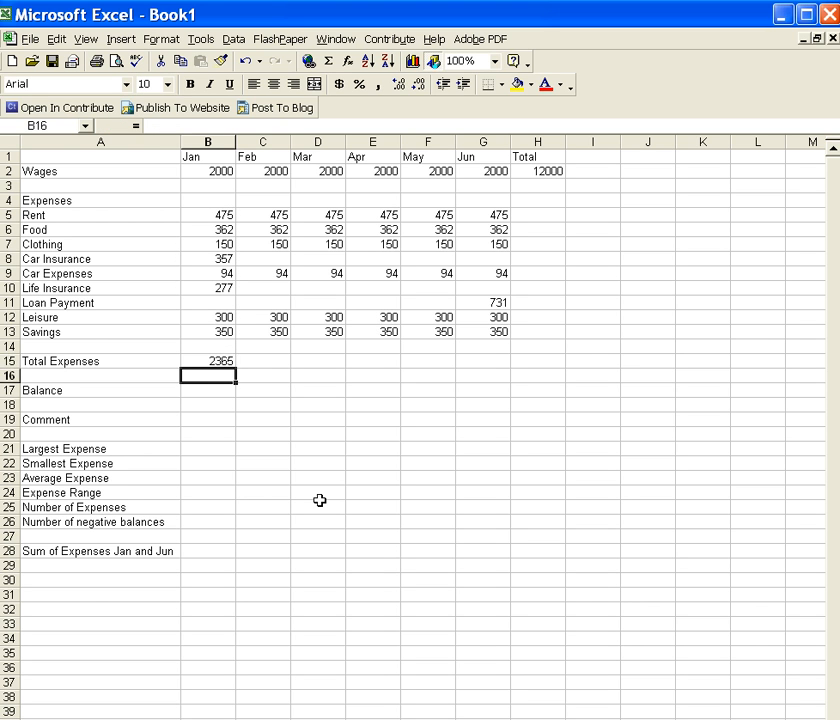
pyautogui.press('Up')
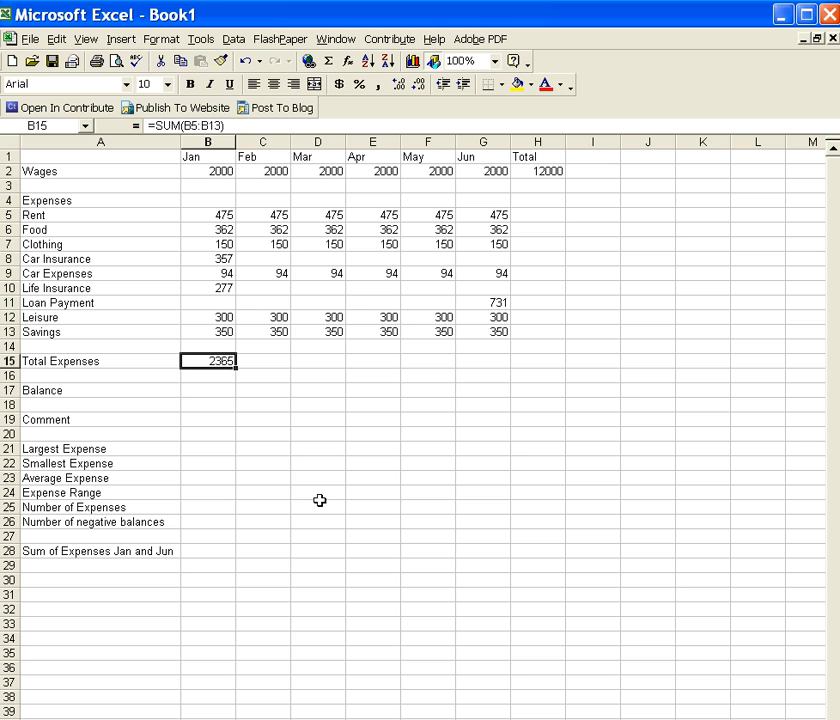
pyautogui.click(223, 215)
pyautogui.click(220, 229)
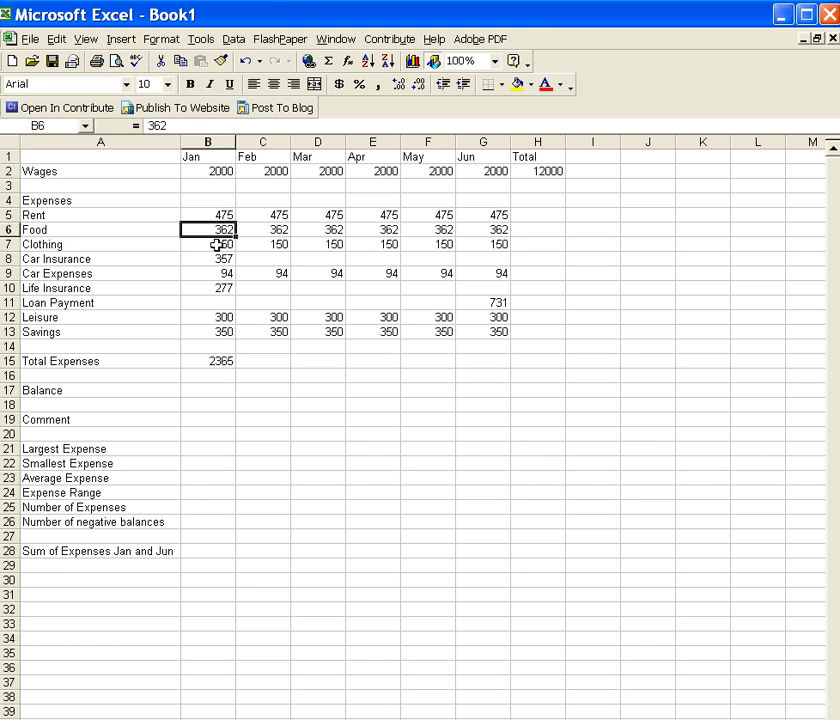
pyautogui.click(221, 244)
pyautogui.click(219, 261)
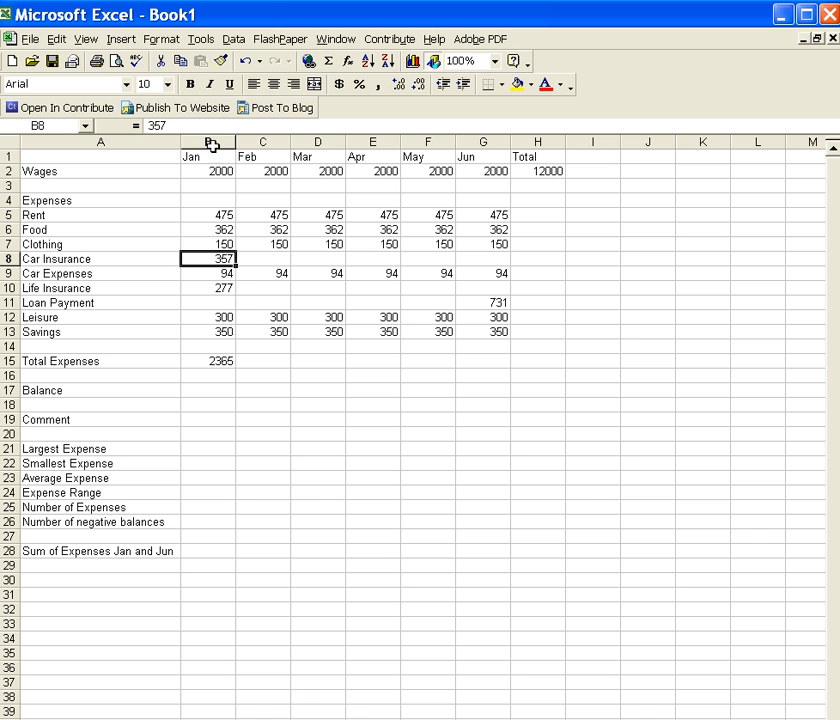
# - Copy January's Total Expenses formula across through June
pyautogui.click(216, 361)
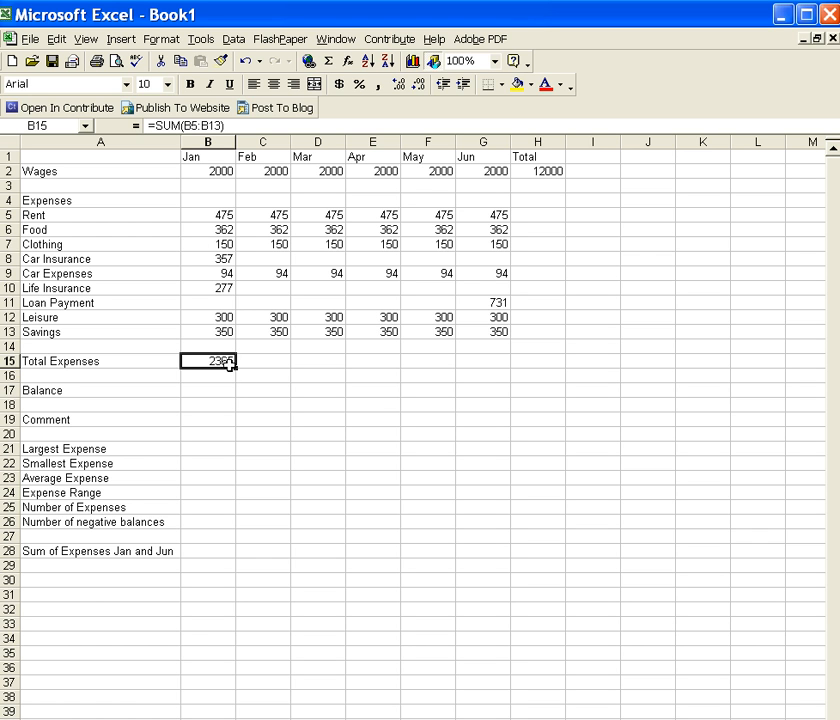
pyautogui.moveTo(236, 367); pyautogui.dragTo(495, 366)
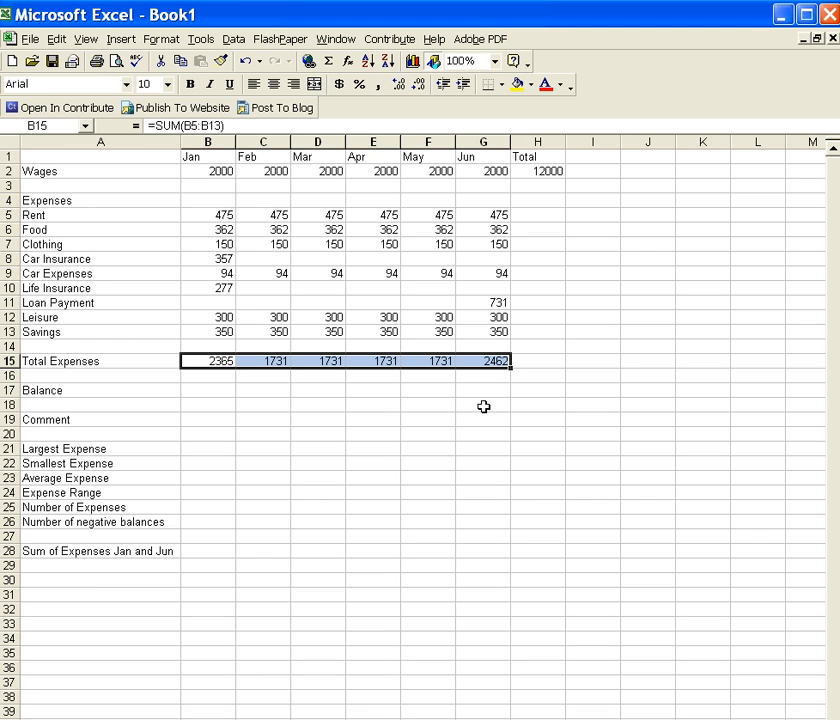
# - Examine the monthly Wages values from January to June and the formula behind the Wages total in H2
pyautogui.click(537, 214)
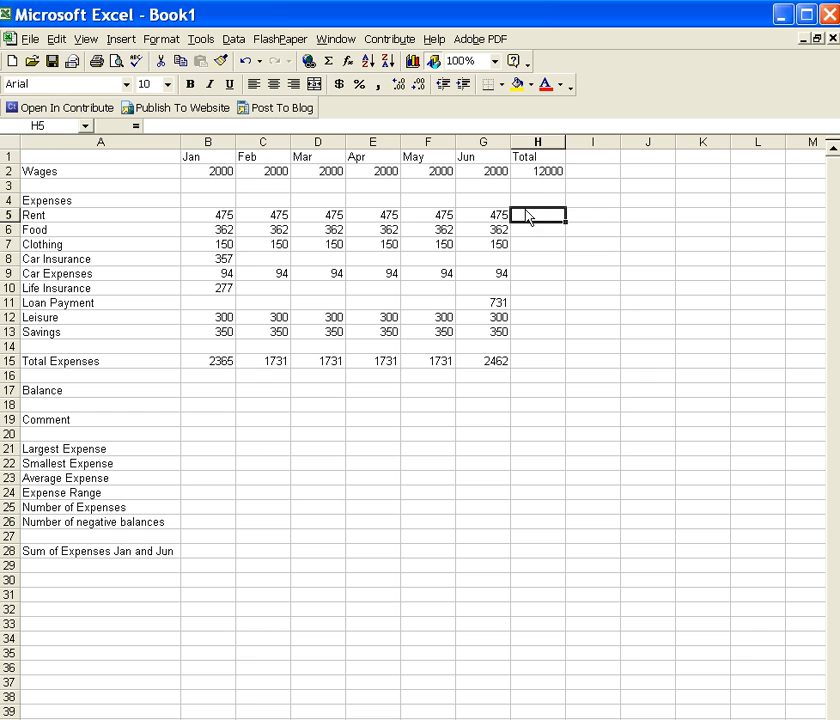
pyautogui.click(221, 171)
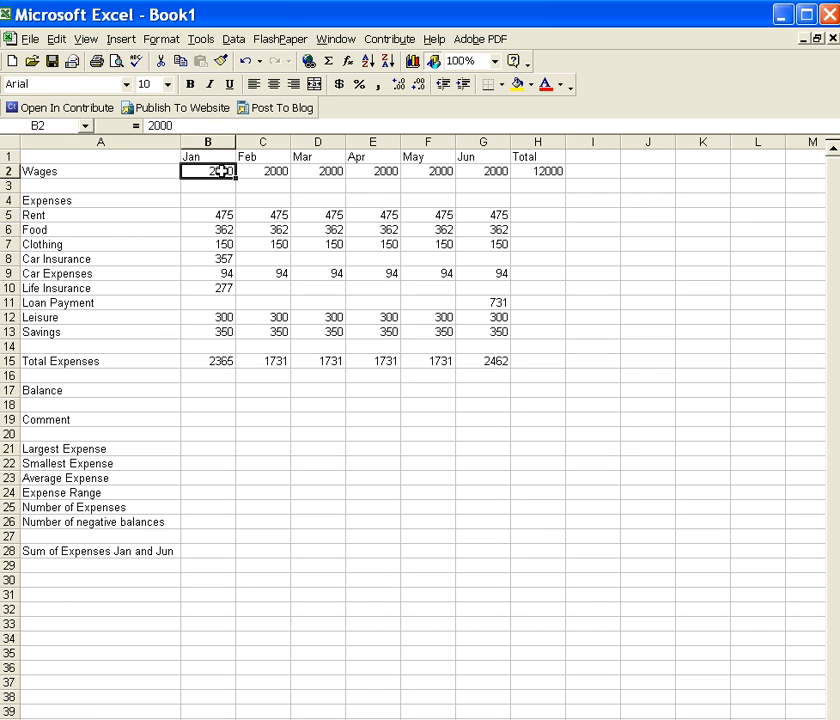
pyautogui.click(262, 172)
pyautogui.click(318, 172)
pyautogui.click(372, 172)
pyautogui.click(428, 172)
pyautogui.click(485, 172)
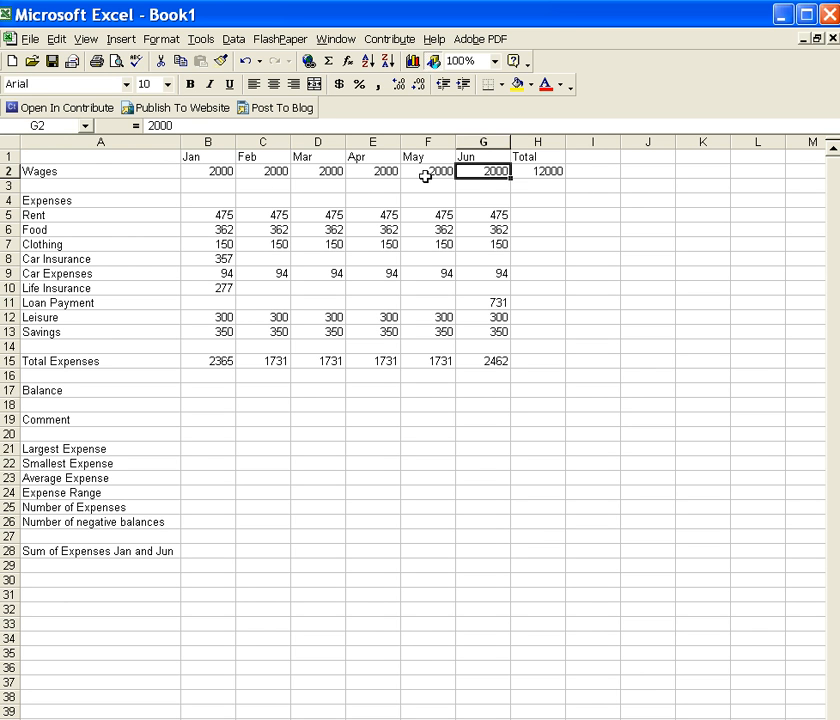
pyautogui.press('Right')
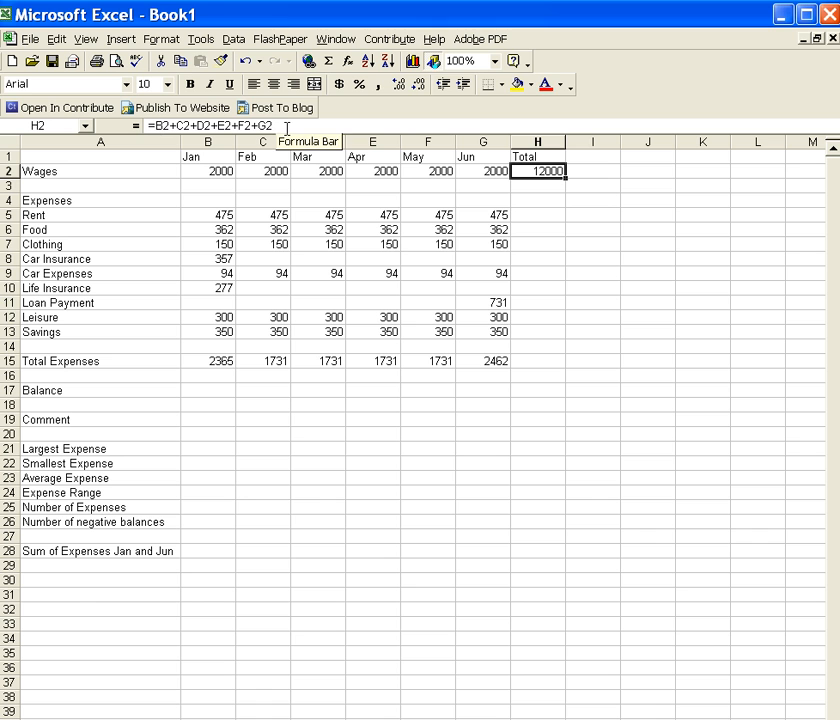
pyautogui.click(537, 215)
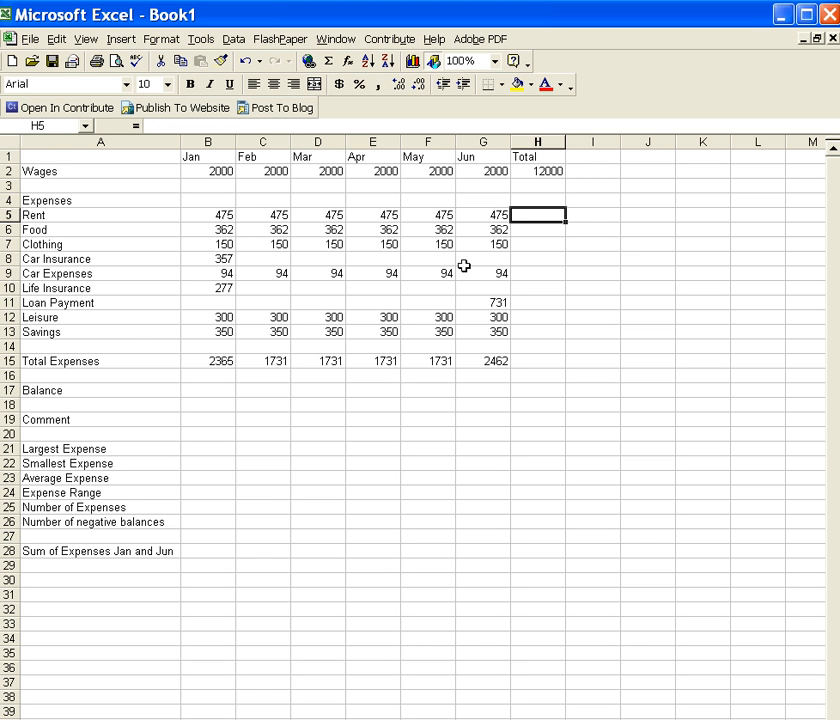
pyautogui.write('=su')
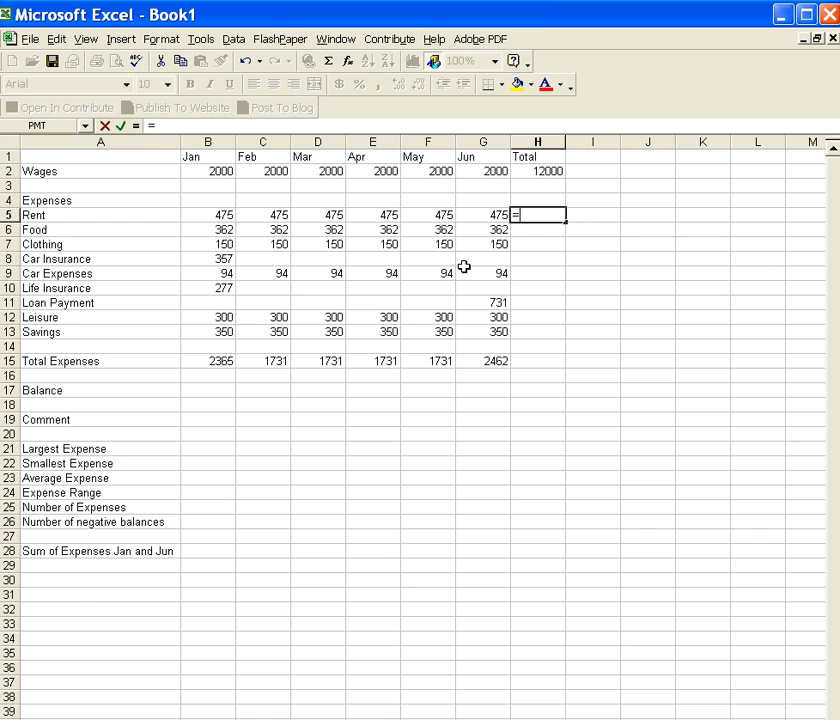
pyautogui.press('BackSpace')
pyautogui.press('BackSpace')
pyautogui.press('BackSpace')
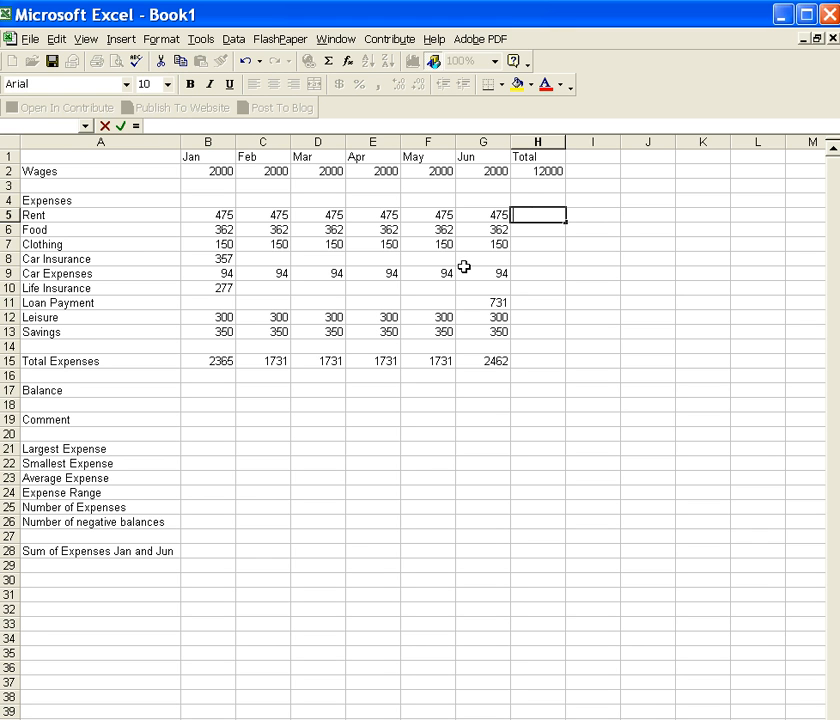
# - Total the January to June Rent amounts into H5 with AutoSum
pyautogui.moveTo(204, 215); pyautogui.dragTo(531, 213)
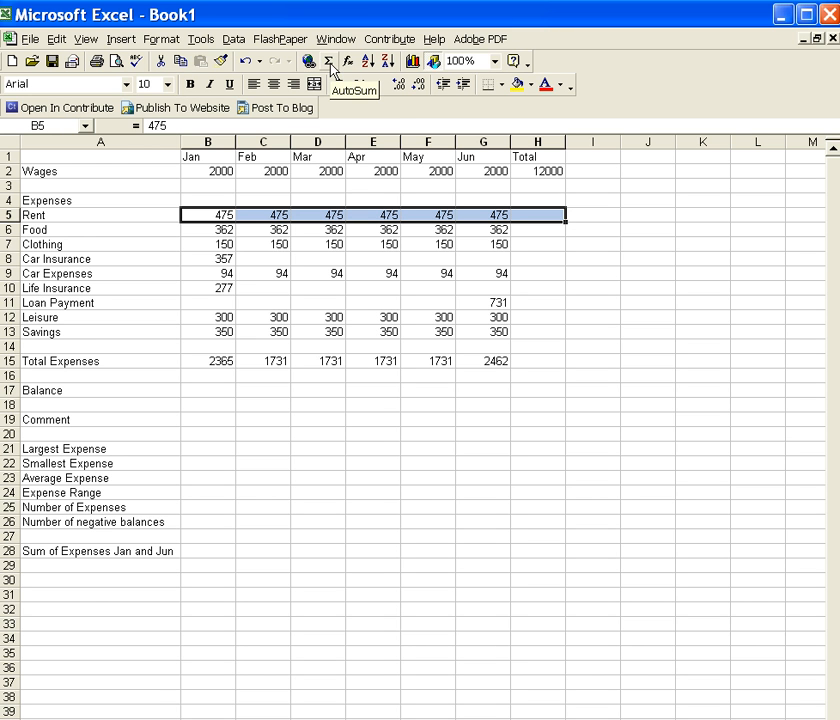
pyautogui.click(330, 67)
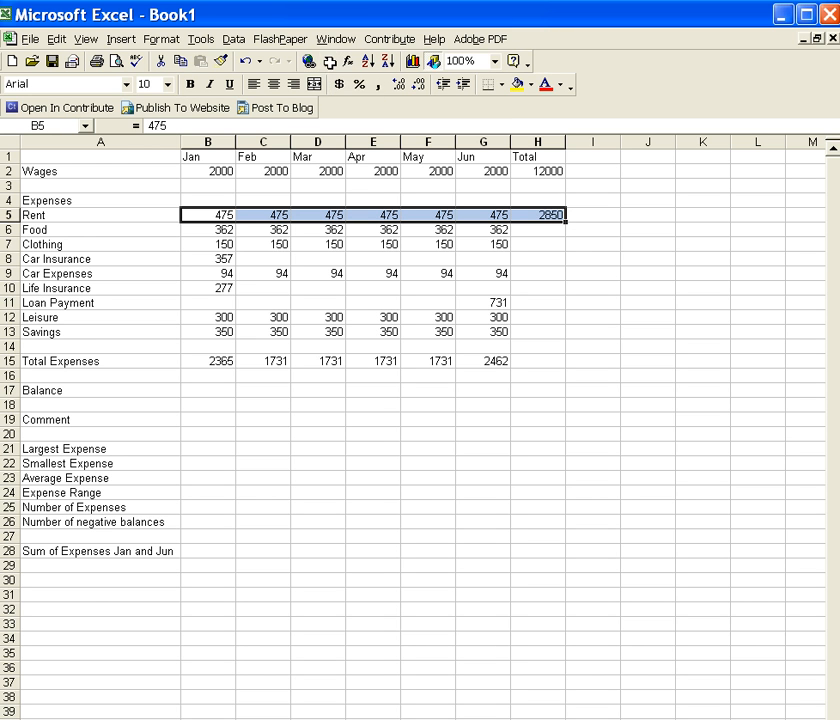
pyautogui.click(593, 238)
# - Copy the Rent total formula down the Total column through Total Expenses in H15, and clear the unneeded formula in blank row 14
pyautogui.click(553, 215)
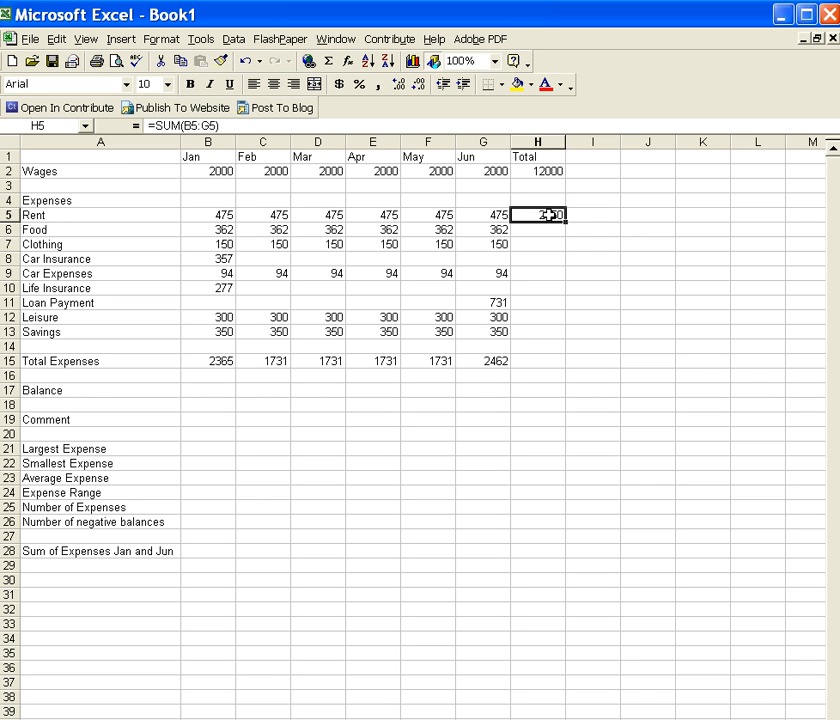
pyautogui.moveTo(568, 224); pyautogui.dragTo(568, 344)
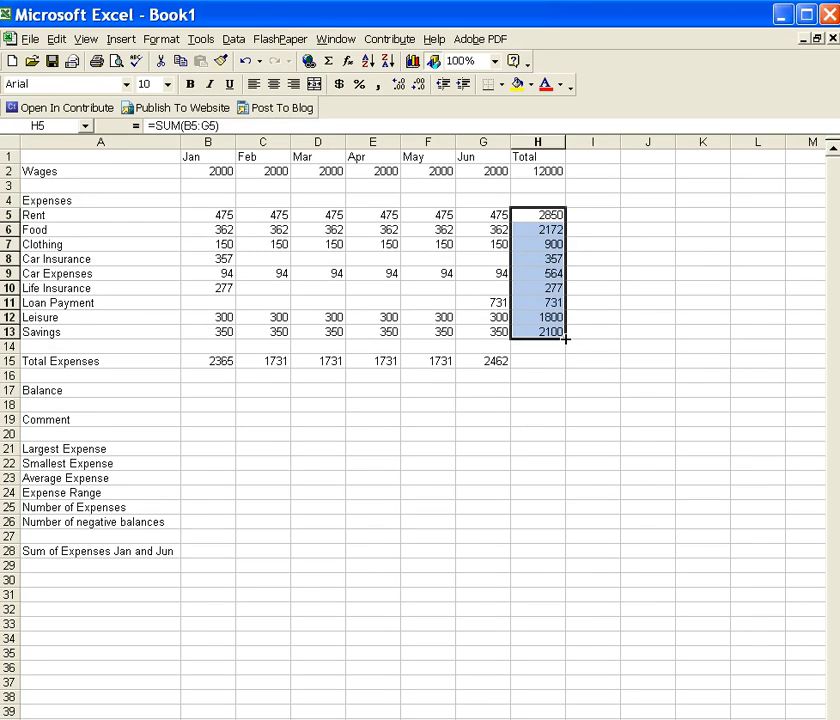
pyautogui.moveTo(565, 339); pyautogui.dragTo(565, 362)
pyautogui.click(589, 361)
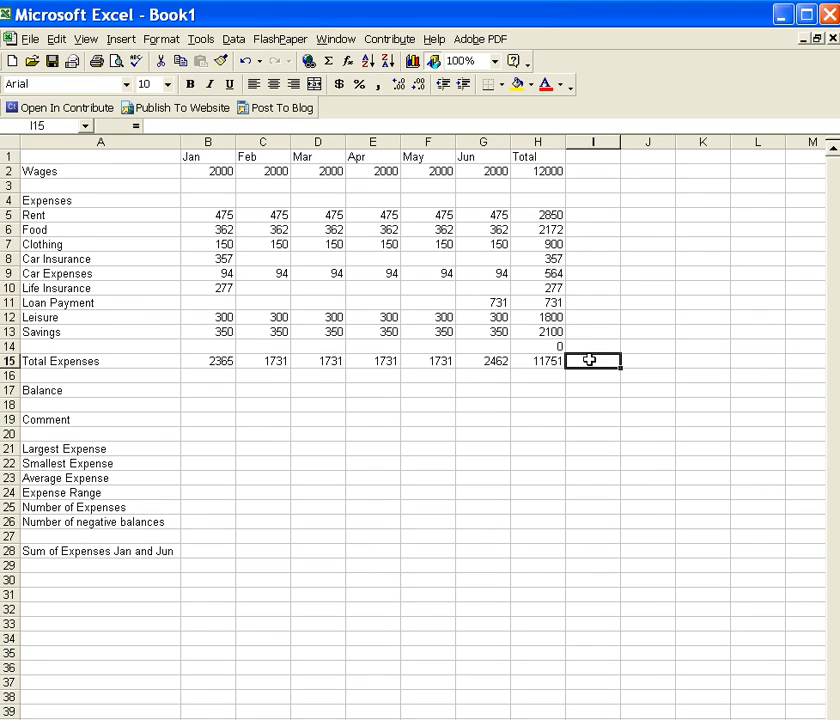
pyautogui.click(555, 343)
pyautogui.press('Delete')
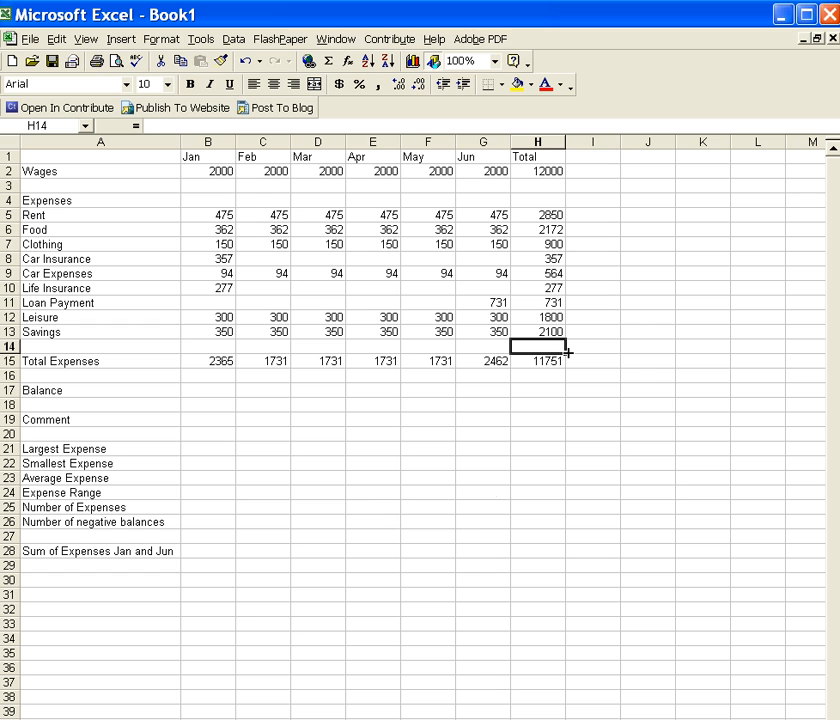